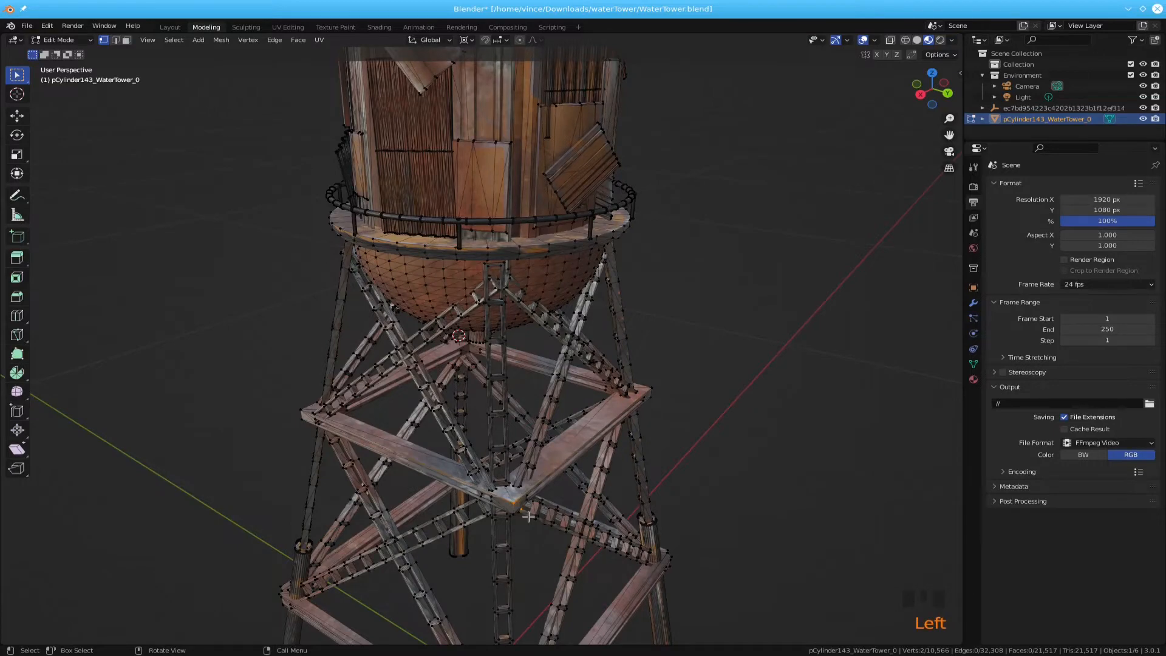
Select the faces around the central crossing of the X-brace between the tower's two horizontal frames.
{"action": "key", "text": "KP_Decimal"}
{"action": "scroll", "coordinate": [480, 484], "scroll_direction": "down", "scroll_amount": 2}
{"action": "scroll", "coordinate": [480, 485], "scroll_direction": "down", "scroll_amount": 5}
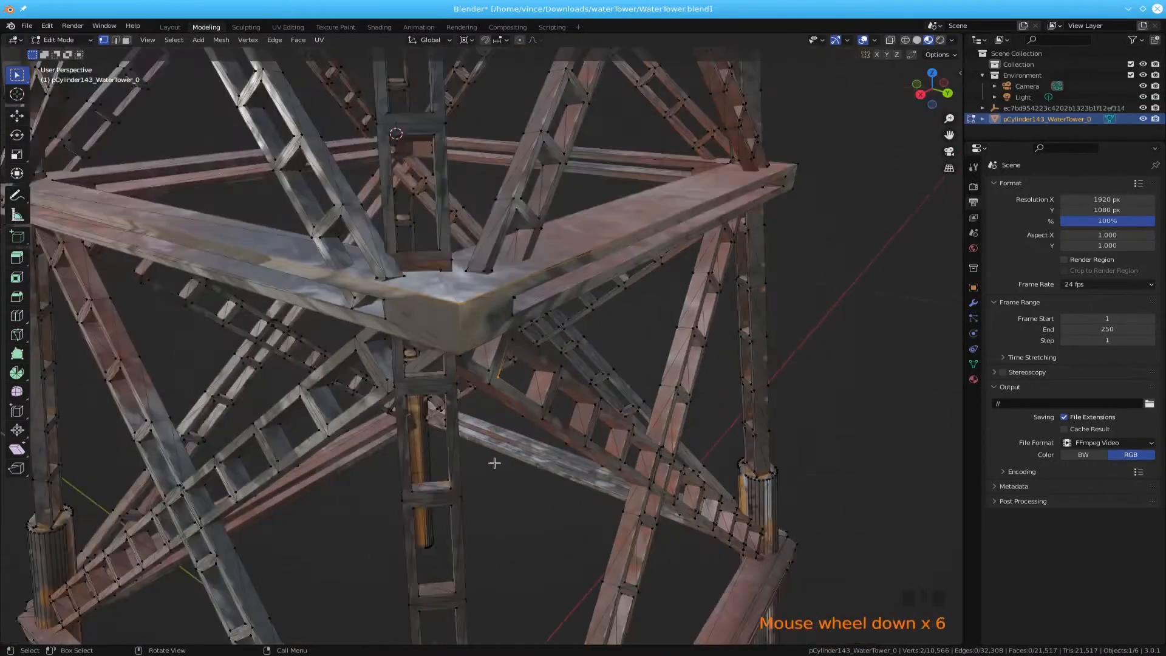
{"action": "middle_click_drag", "start_coordinate": [480, 484], "coordinate": [511, 481]}
{"action": "scroll", "coordinate": [477, 483], "scroll_direction": "down", "scroll_amount": 4}
{"action": "scroll", "coordinate": [418, 498], "scroll_direction": "down", "scroll_amount": 2}
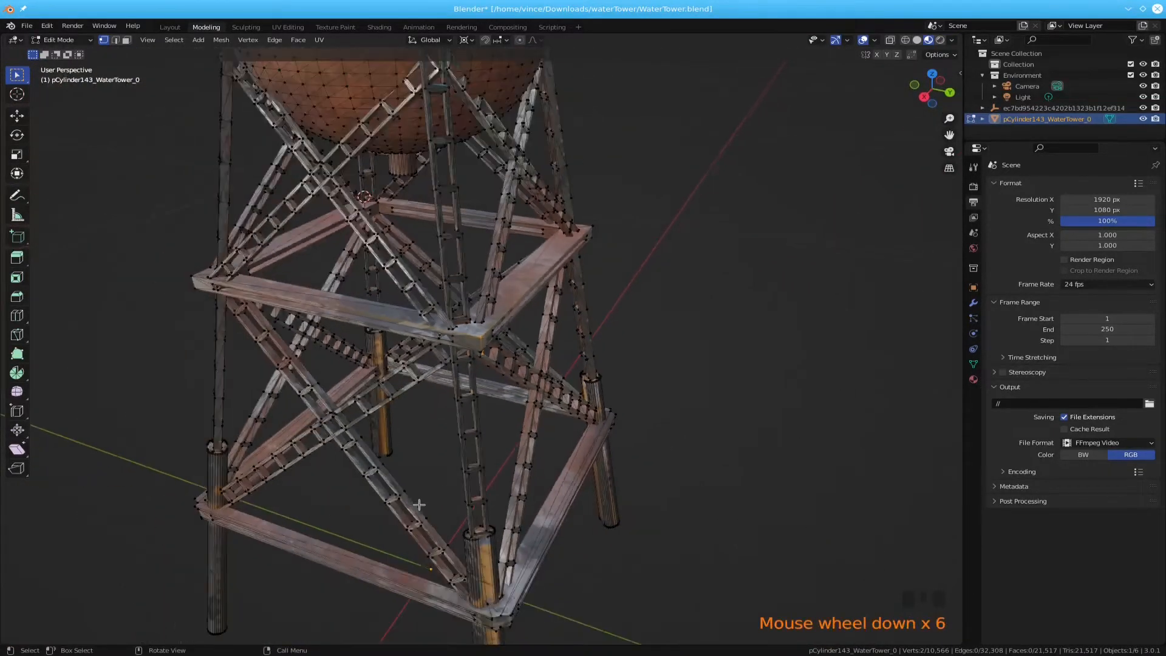
{"action": "mouse_move", "coordinate": [418, 504]}
{"action": "middle_mouse_down"}
{"action": "mouse_move", "coordinate": [450, 487]}
{"action": "mouse_move", "coordinate": [413, 490]}
{"action": "middle_mouse_up"}
{"action": "left_click", "coordinate": [303, 462]}
{"action": "left_click_drag", "start_coordinate": [303, 462], "coordinate": [334, 482]}
{"action": "key", "text": "KP_Decimal"}
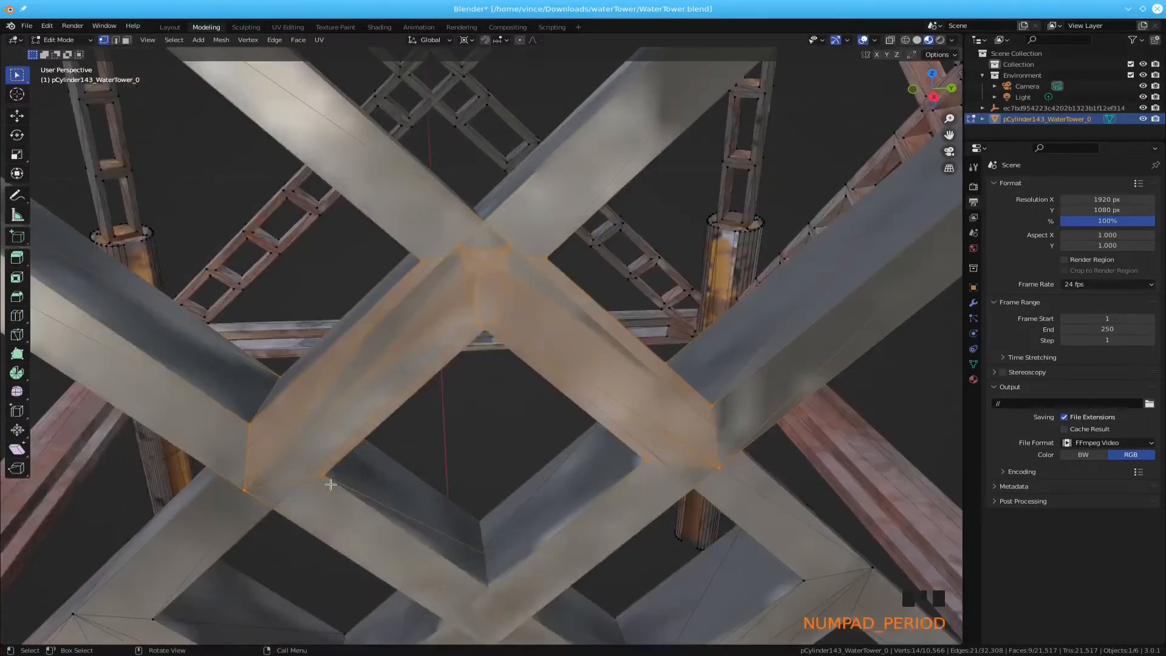
{"action": "scroll", "coordinate": [400, 479], "scroll_direction": "down", "scroll_amount": 9}
{"action": "middle_click_drag", "start_coordinate": [399, 479], "coordinate": [404, 461]}
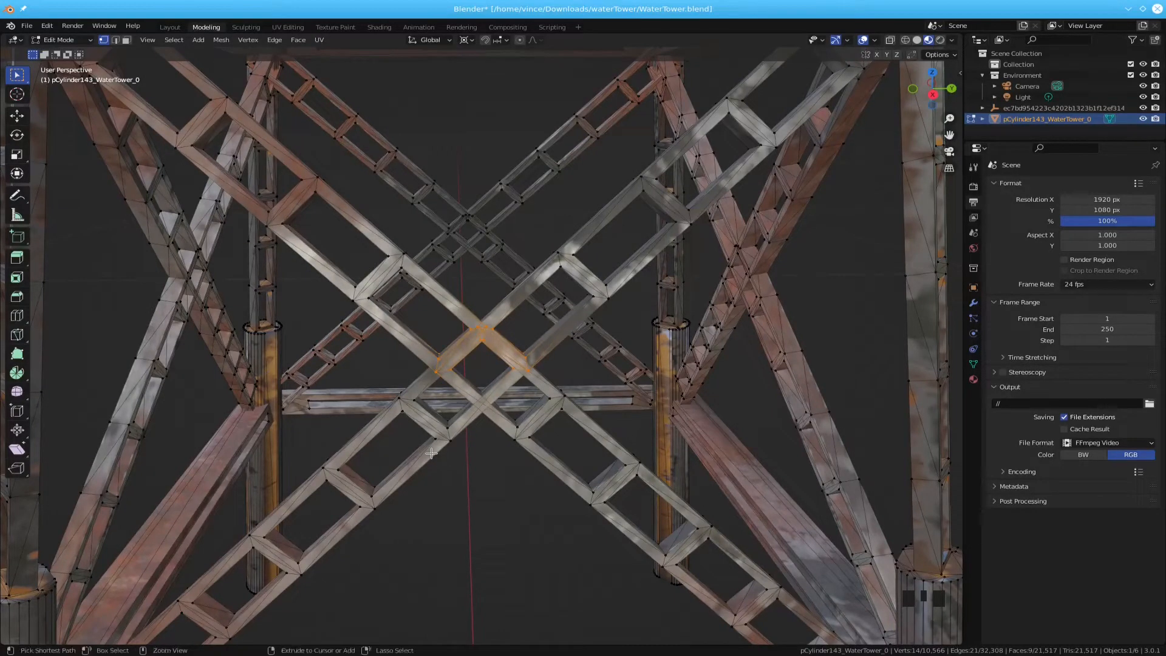
Grow the selection from the crossing until it covers the entire X-brace.
{"action": "key", "text": "ctrl+i"}
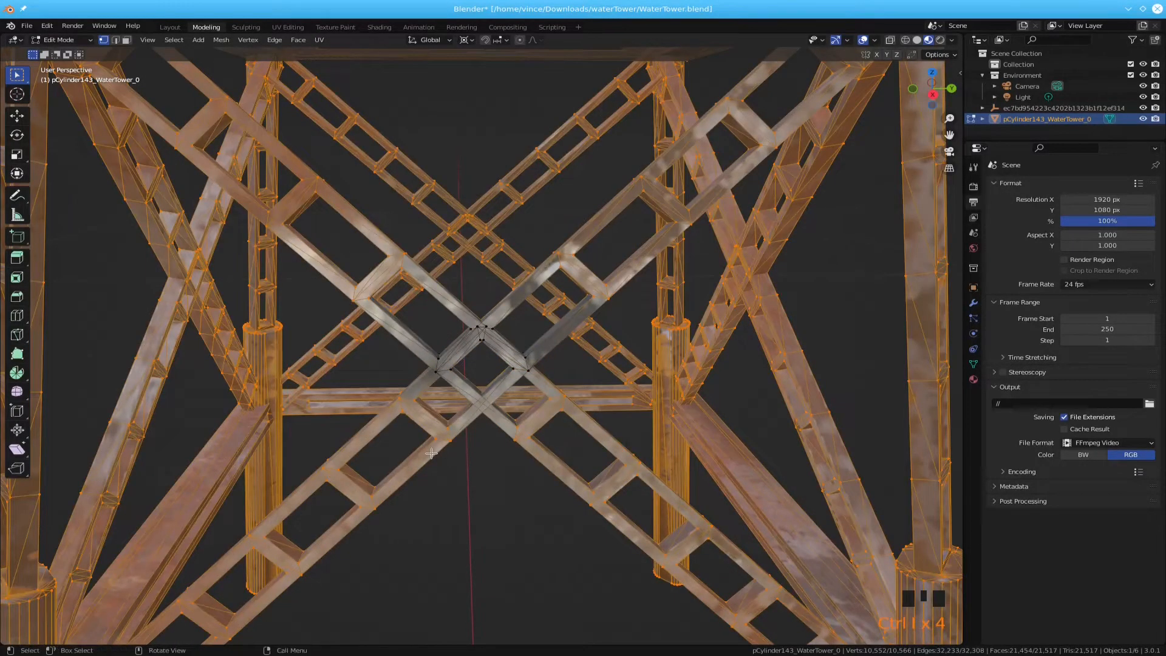
{"action": "key", "text": "ctrl+i"}
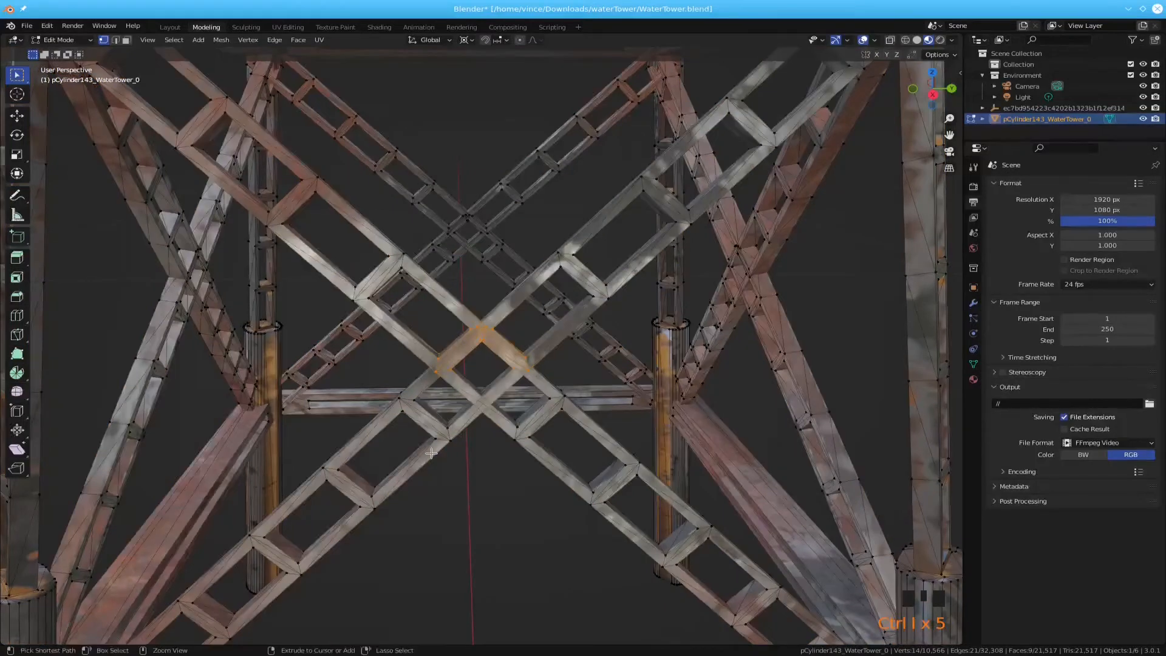
{"action": "key", "text": "ctrl+KP_Add"}
{"action": "key", "text": "ctrl+KP_Add"}
{"action": "key", "text": "ctrl+KP_Add"}
{"action": "key", "text": "ctrl+KP_Add"}
{"action": "key", "text": "ctrl+KP_Add"}
{"action": "key", "text": "ctrl+KP_Add"}
{"action": "key", "text": "ctrl+KP_Add"}
{"action": "key", "text": "ctrl+KP_Add"}
{"action": "key", "text": "ctrl+KP_Add"}
{"action": "key", "text": "ctrl+KP_Add"}
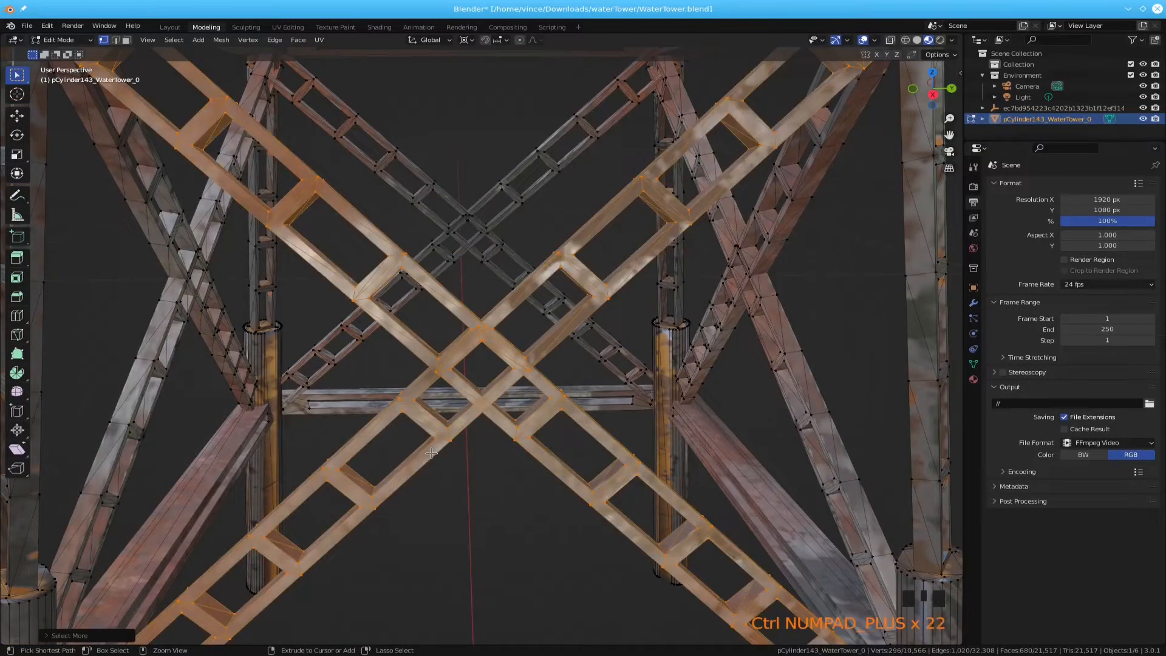
{"action": "key", "text": "ctrl+KP_Add"}
Invert the selection and hide the rest of the tower, isolating the X-brace.
{"action": "scroll", "coordinate": [405, 465], "scroll_direction": "down", "scroll_amount": 5}
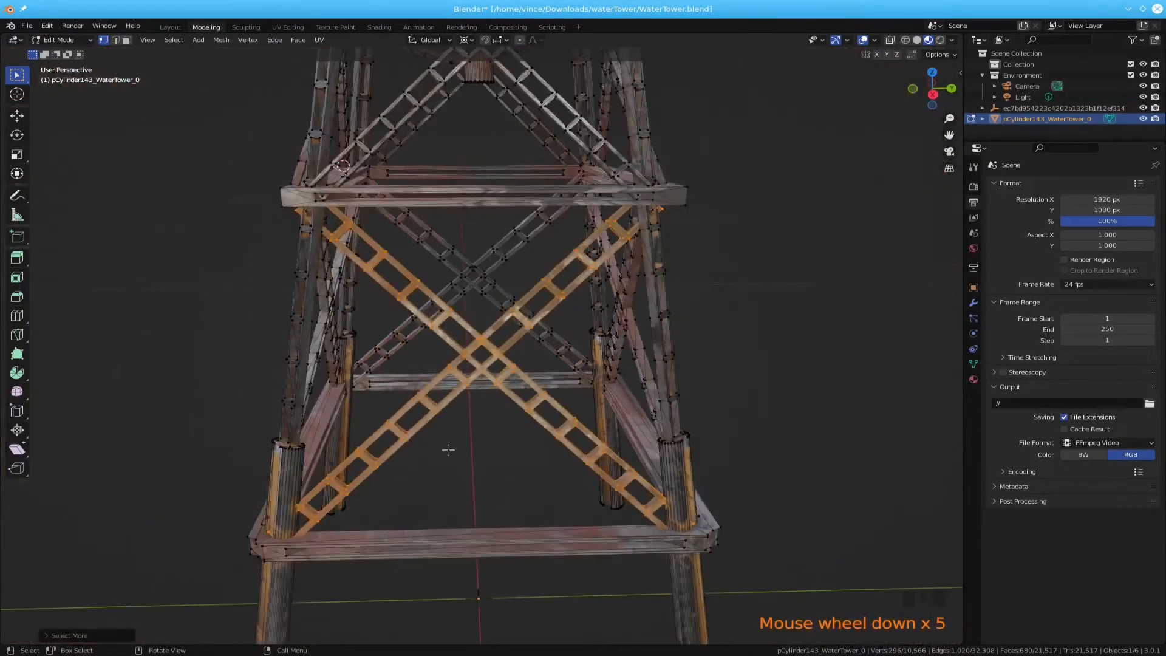
{"action": "mouse_move", "coordinate": [448, 450]}
{"action": "middle_mouse_down"}
{"action": "mouse_move", "coordinate": [440, 476]}
{"action": "mouse_move", "coordinate": [448, 437]}
{"action": "mouse_move", "coordinate": [443, 475]}
{"action": "mouse_move", "coordinate": [449, 449]}
{"action": "middle_mouse_up"}
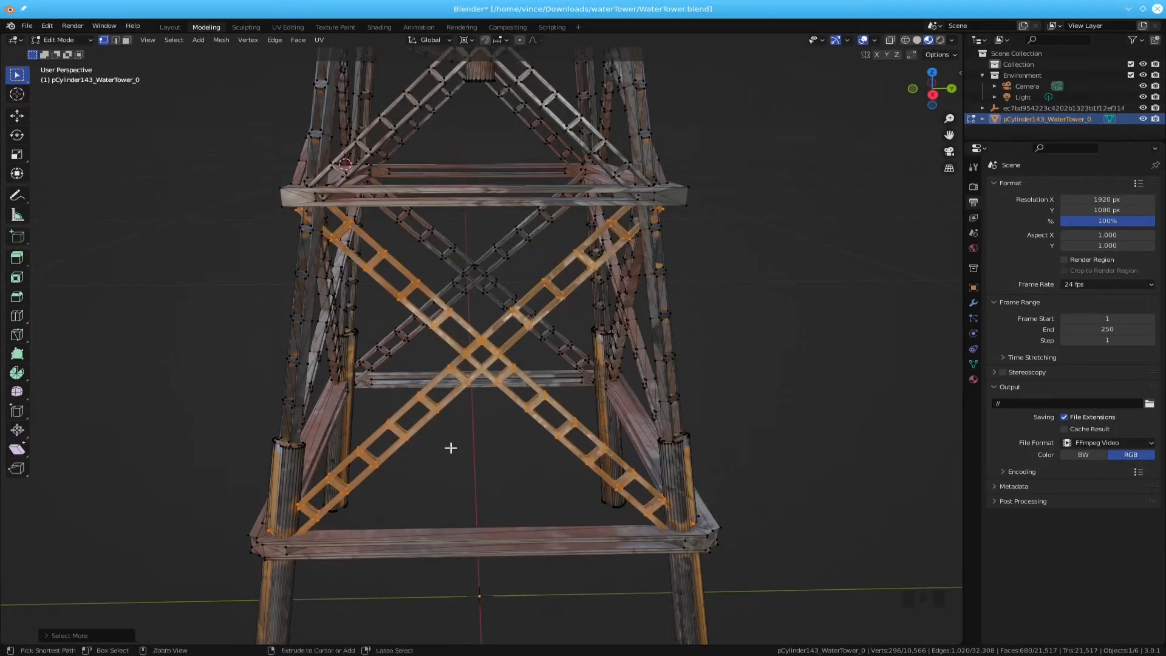
{"action": "key", "text": "ctrl+i"}
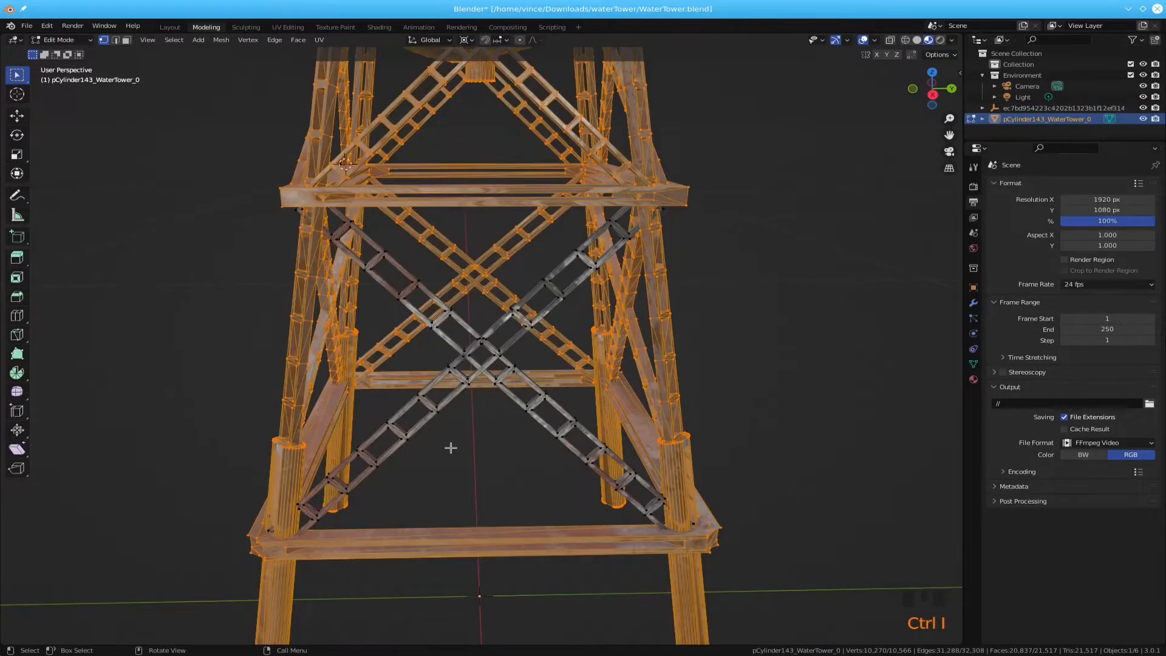
{"action": "key", "text": "h"}
In face selection mode, select the faces on the short bar just left of the brace's crossing and delete them as Faces.
{"action": "scroll", "coordinate": [425, 449], "scroll_direction": "up", "scroll_amount": 6}
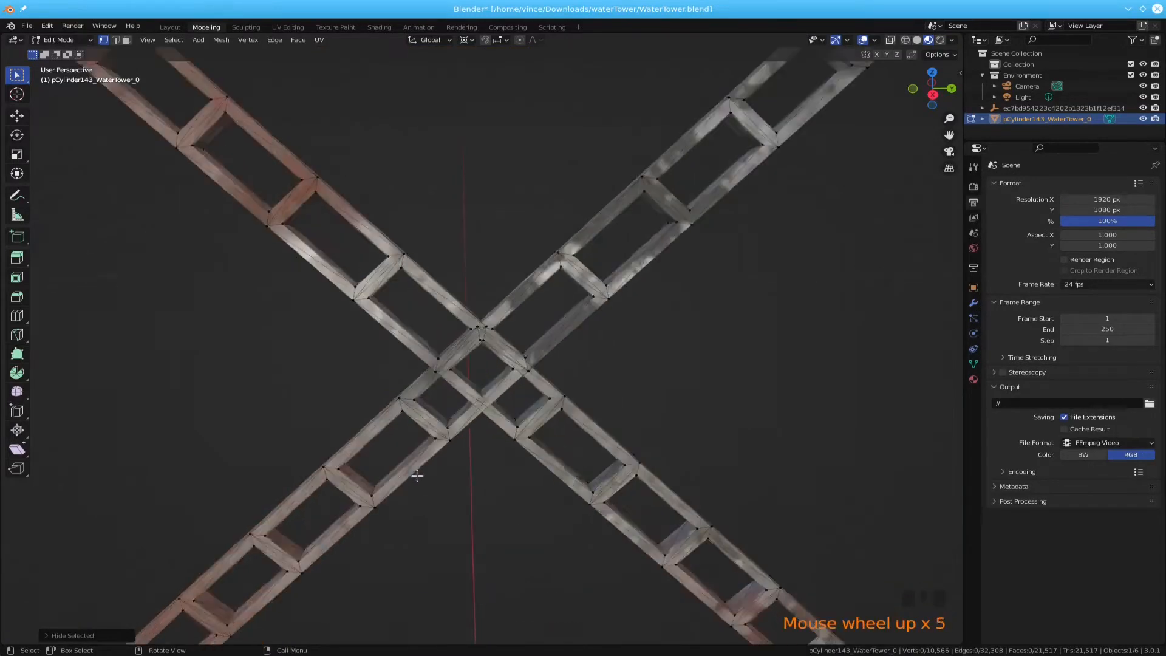
{"action": "middle_click_drag", "start_coordinate": [437, 484], "coordinate": [442, 465]}
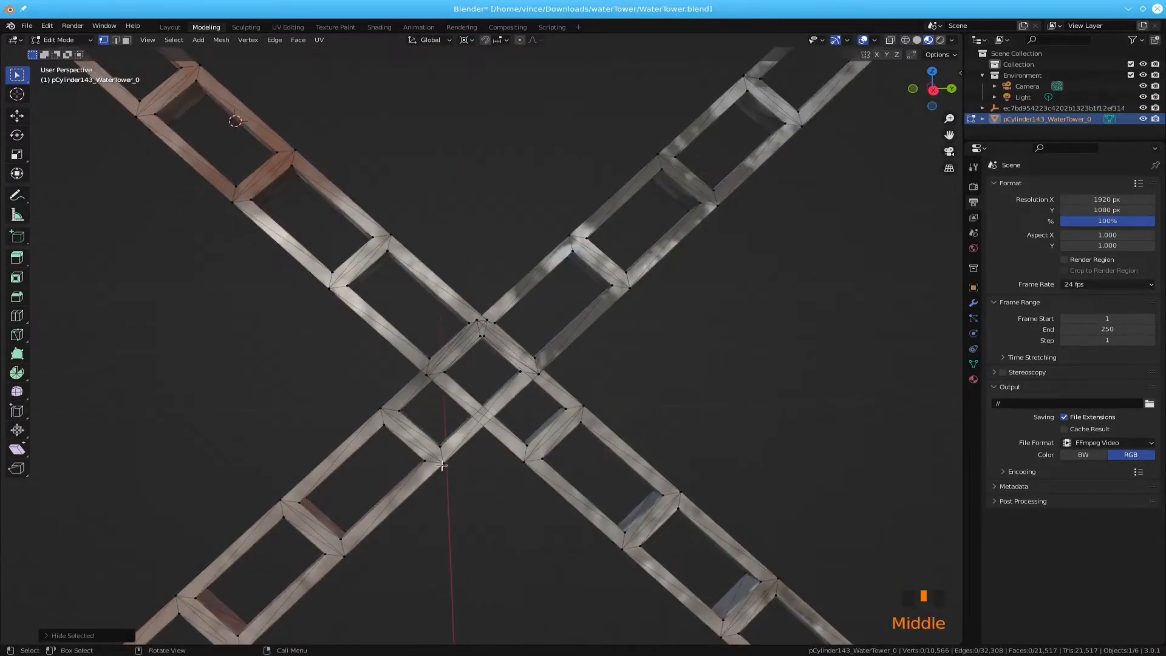
{"action": "key", "text": "3"}
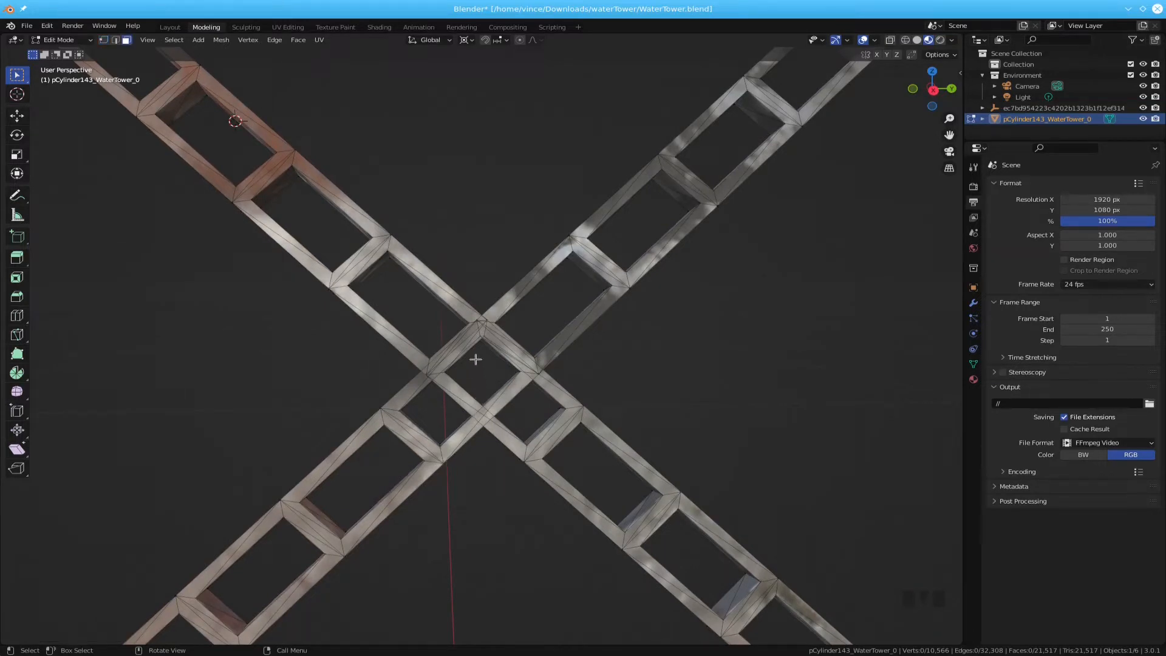
{"action": "left_click_drag", "start_coordinate": [452, 330], "coordinate": [513, 369]}
{"action": "left_click", "coordinate": [472, 378]}
{"action": "double_click", "coordinate": [449, 335]}
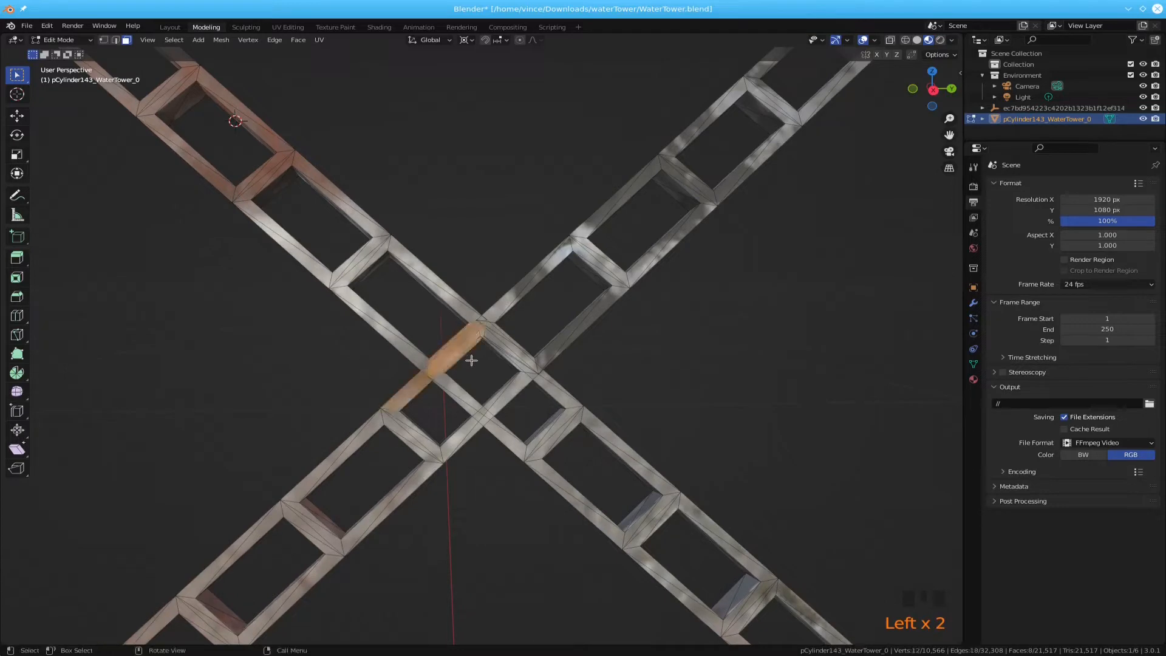
{"action": "key", "text": "x"}
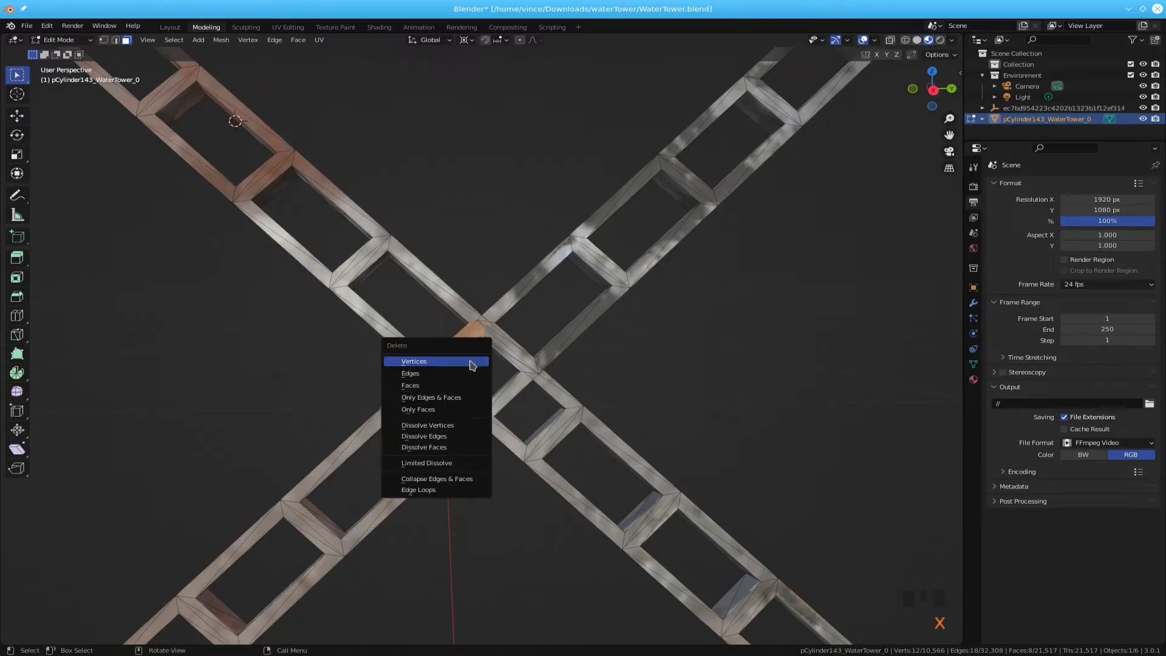
{"action": "left_click", "coordinate": [457, 389]}
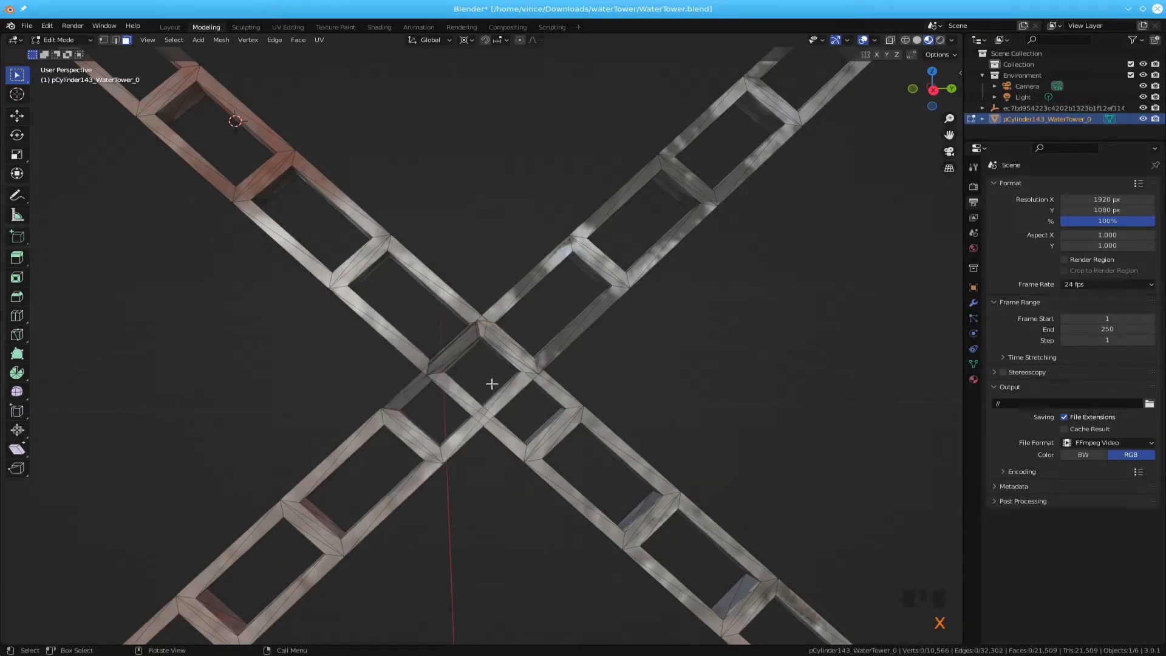
Examine the remaining individual faces and the opened gap at the brace's crossing from several angles.
{"action": "scroll", "coordinate": [476, 383], "scroll_direction": "up", "scroll_amount": 4}
{"action": "mouse_move", "coordinate": [471, 395]}
{"action": "middle_mouse_down"}
{"action": "mouse_move", "coordinate": [496, 399]}
{"action": "mouse_move", "coordinate": [503, 417]}
{"action": "mouse_move", "coordinate": [456, 381]}
{"action": "mouse_move", "coordinate": [468, 374]}
{"action": "middle_mouse_up"}
{"action": "scroll", "coordinate": [469, 375], "scroll_direction": "up", "scroll_amount": 2}
{"action": "left_click", "coordinate": [407, 325]}
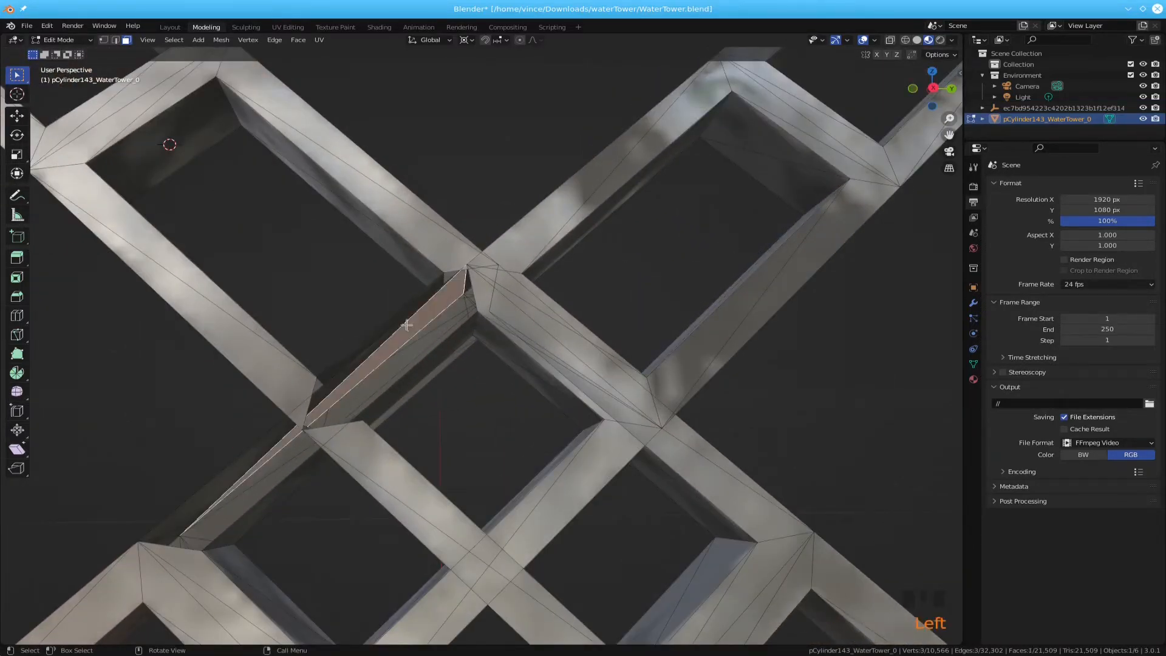
{"action": "middle_click_drag", "start_coordinate": [410, 327], "coordinate": [450, 375]}
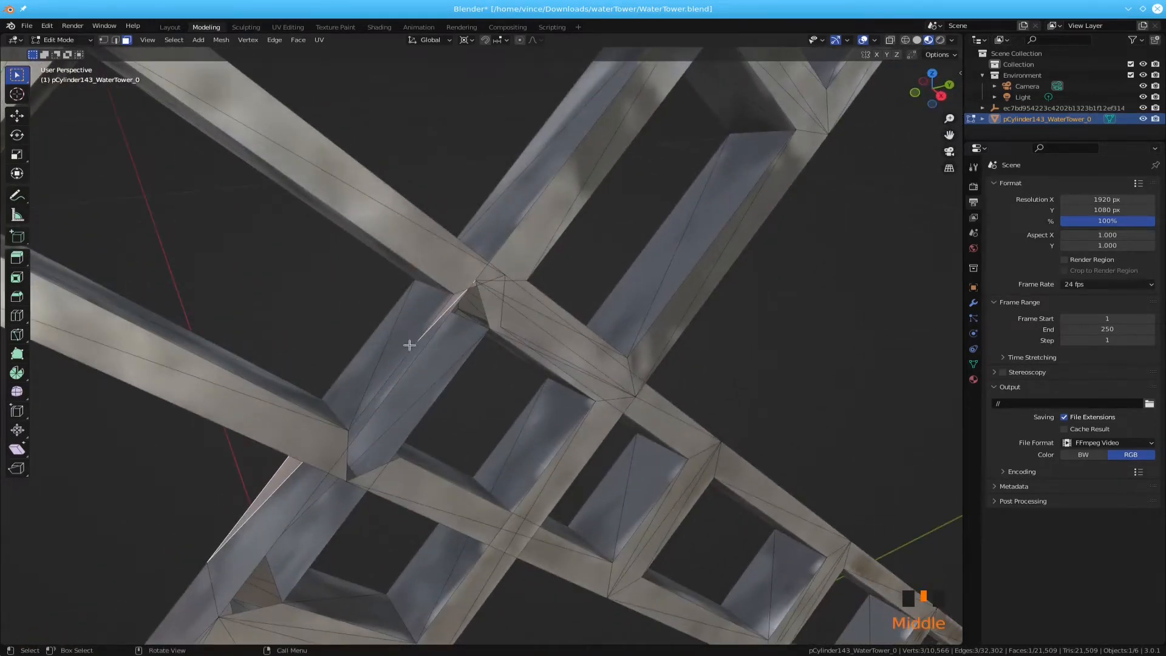
{"action": "mouse_move", "coordinate": [408, 327]}
{"action": "middle_mouse_down"}
{"action": "mouse_move", "coordinate": [414, 370]}
{"action": "mouse_move", "coordinate": [409, 331]}
{"action": "mouse_move", "coordinate": [456, 339]}
{"action": "mouse_move", "coordinate": [468, 359]}
{"action": "mouse_move", "coordinate": [411, 330]}
{"action": "mouse_move", "coordinate": [418, 339]}
{"action": "middle_mouse_up"}
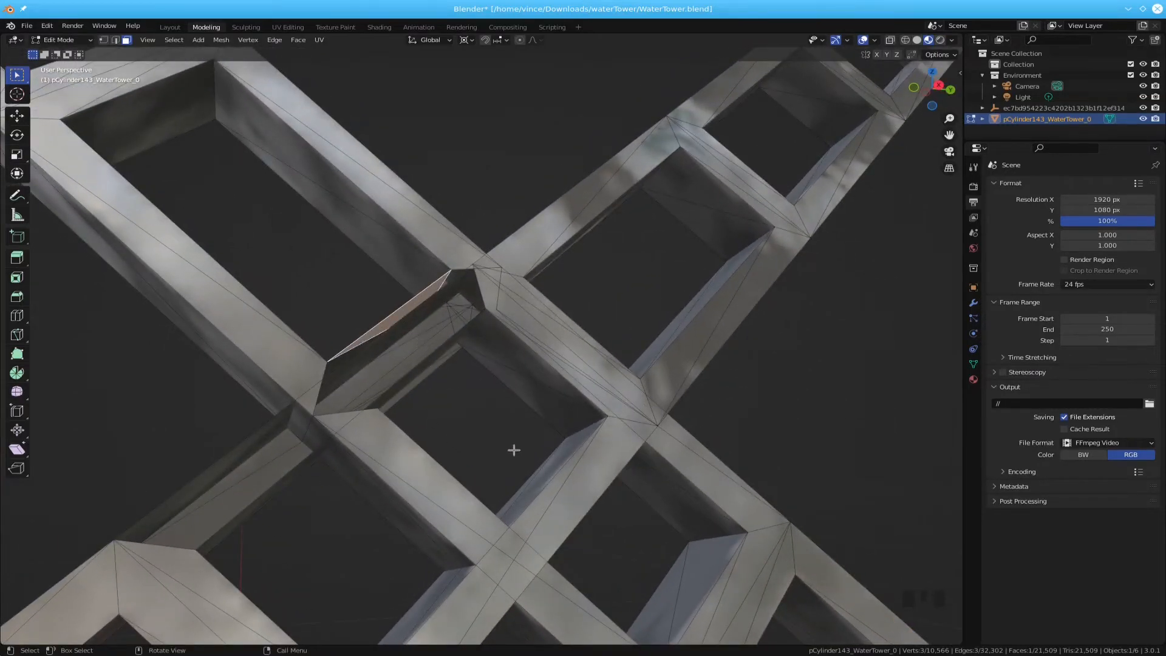
{"action": "left_click", "coordinate": [592, 374]}
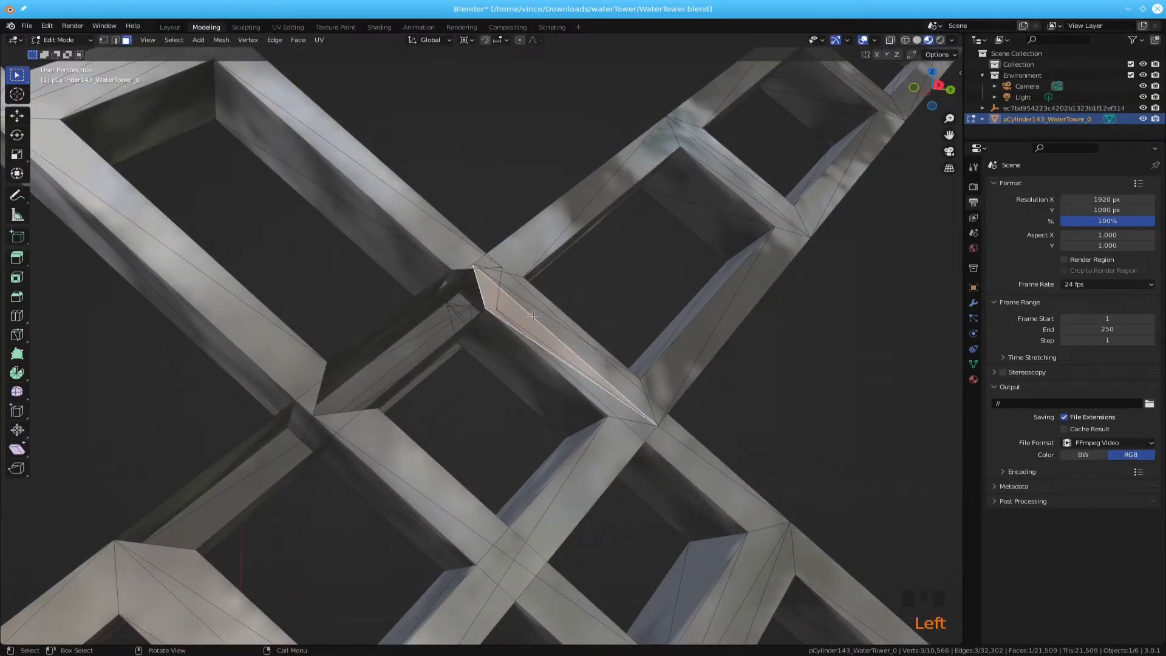
{"action": "scroll", "coordinate": [530, 338], "scroll_direction": "down", "scroll_amount": 2}
{"action": "middle_click_drag", "start_coordinate": [507, 365], "coordinate": [513, 393]}
Try to delete the vertices around the brace's crossing using Circle Select without X-ray, and undo the deletion.
{"action": "key", "text": "1"}
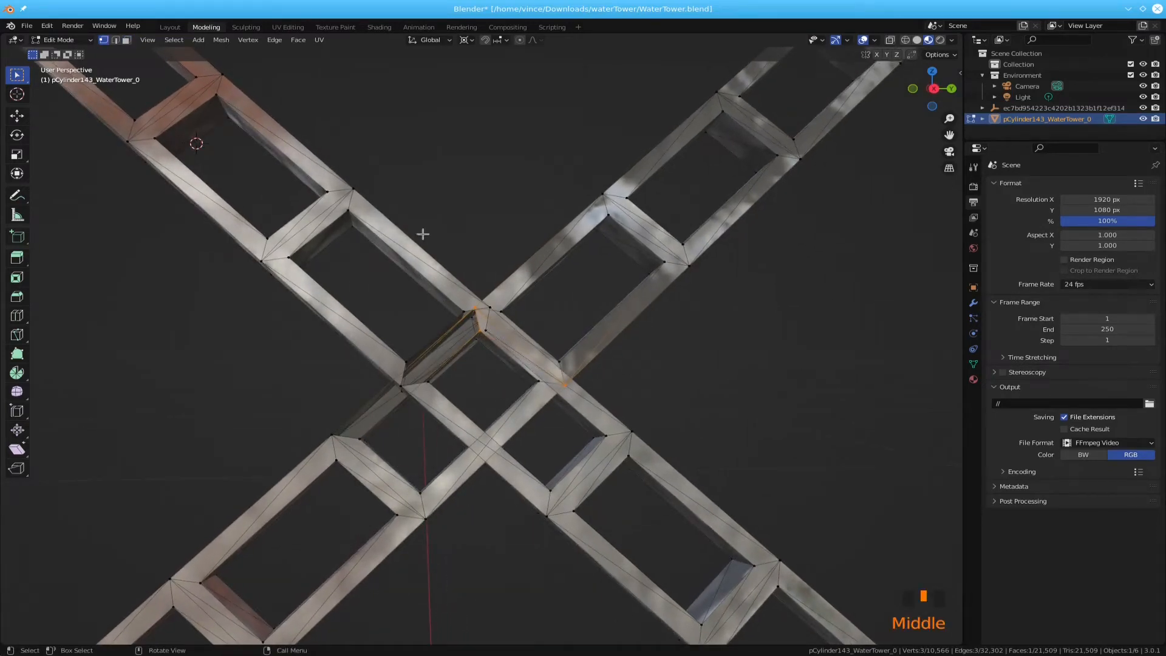
{"action": "key", "text": "c"}
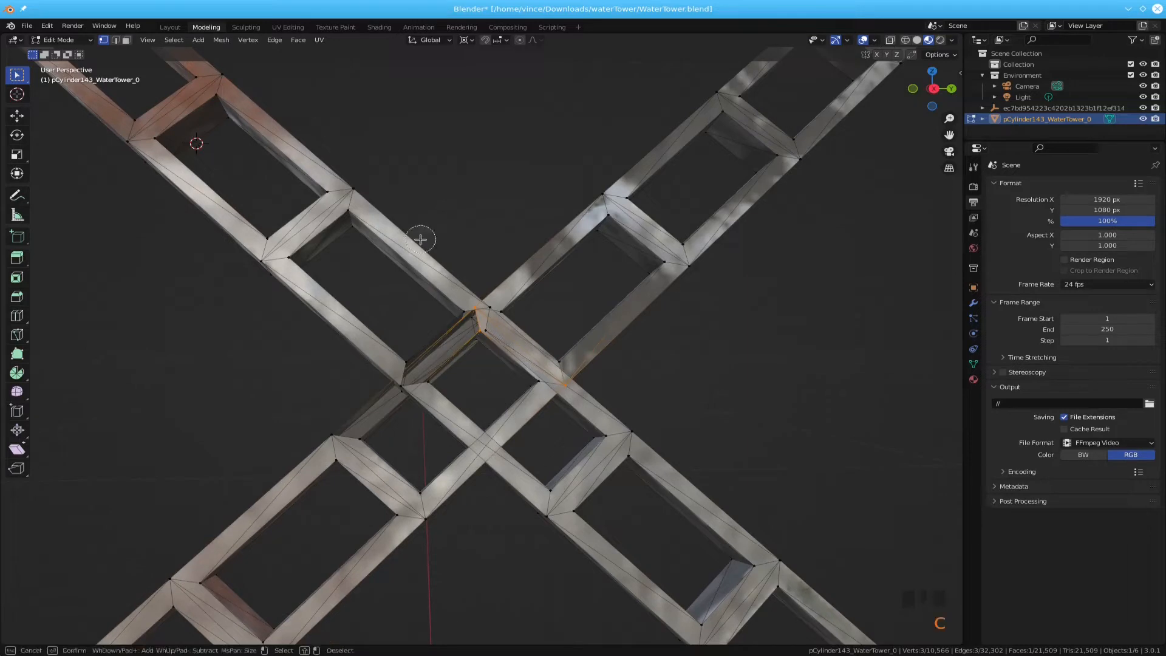
{"action": "scroll", "coordinate": [479, 273], "scroll_direction": "down", "scroll_amount": 7}
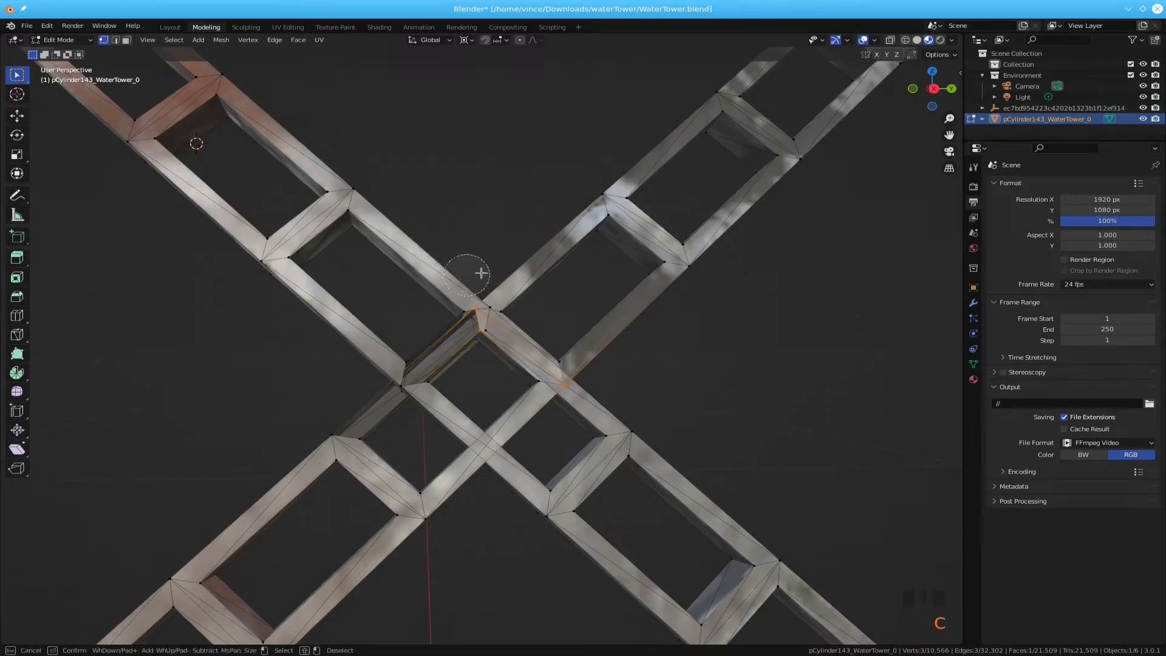
{"action": "left_click", "coordinate": [473, 287]}
{"action": "mouse_move", "coordinate": [472, 288]}
{"action": "left_mouse_down"}
{"action": "mouse_move", "coordinate": [510, 345]}
{"action": "mouse_move", "coordinate": [554, 367]}
{"action": "mouse_move", "coordinate": [527, 388]}
{"action": "mouse_move", "coordinate": [504, 437]}
{"action": "mouse_move", "coordinate": [407, 363]}
{"action": "left_mouse_up"}
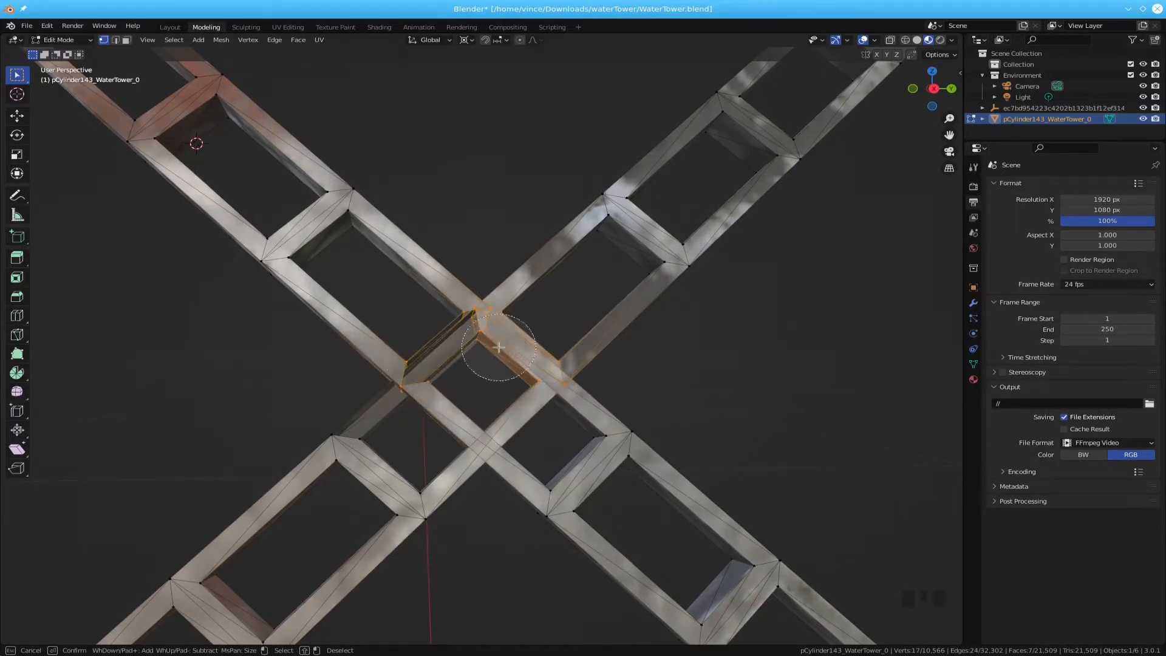
{"action": "key", "text": "Escape"}
{"action": "key", "text": "x"}
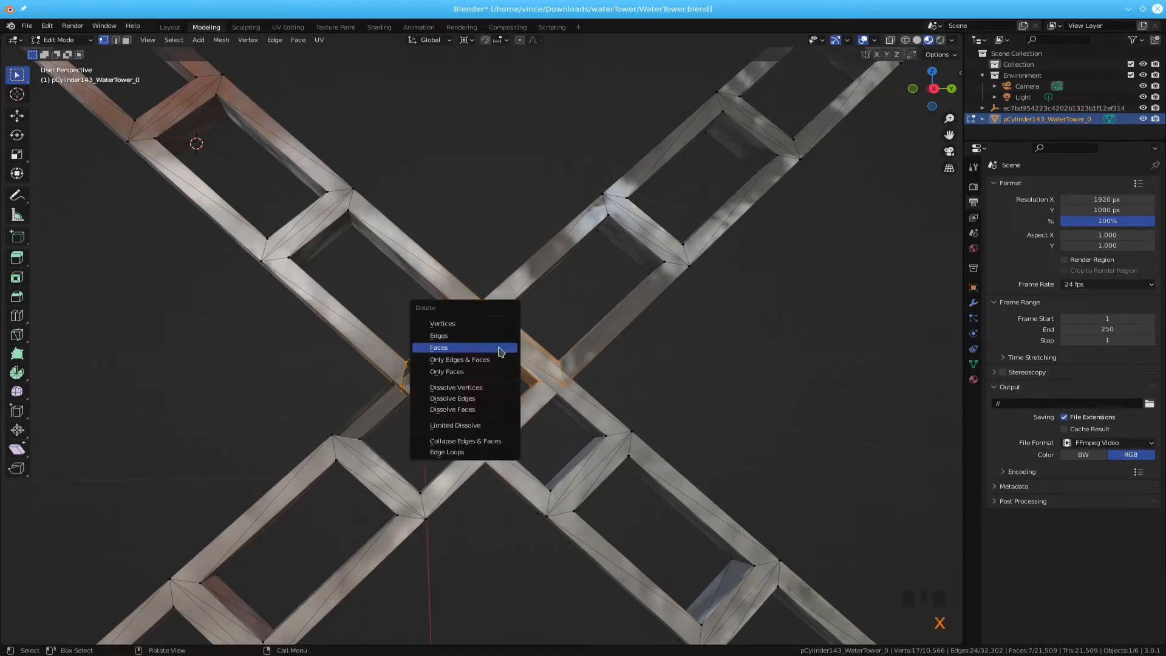
{"action": "left_click", "coordinate": [481, 318]}
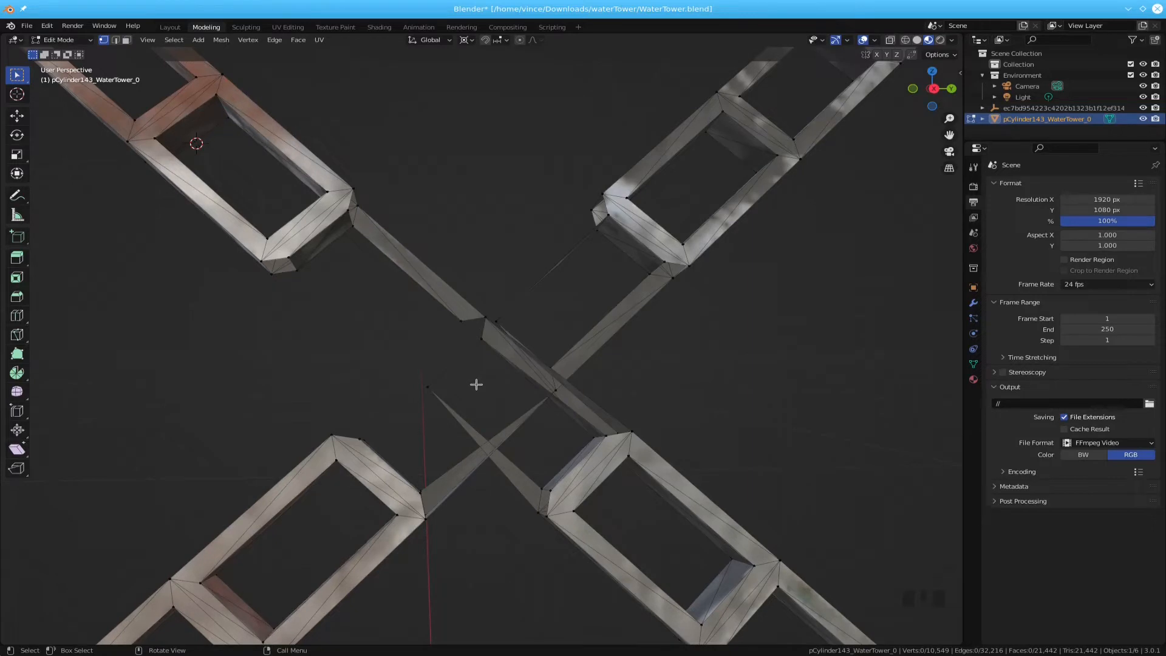
{"action": "key", "text": "ctrl+z"}
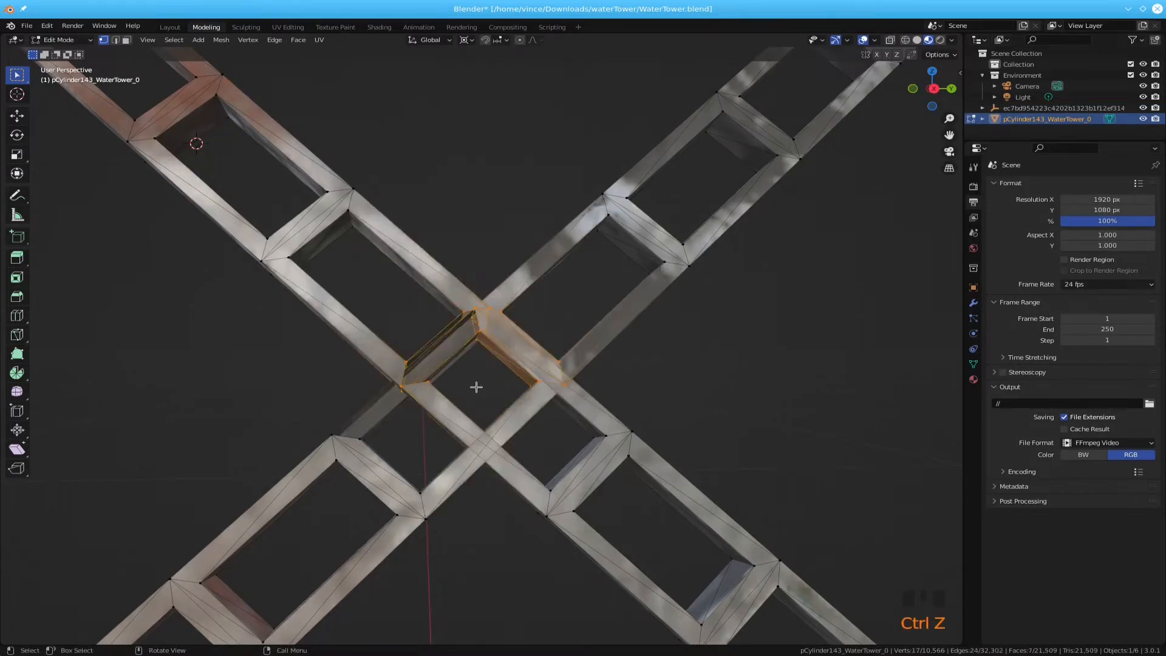
With X-ray enabled, circle-select all front and back vertices at the brace's crossing and delete them as Vertices.
{"action": "key", "text": "alt+z"}
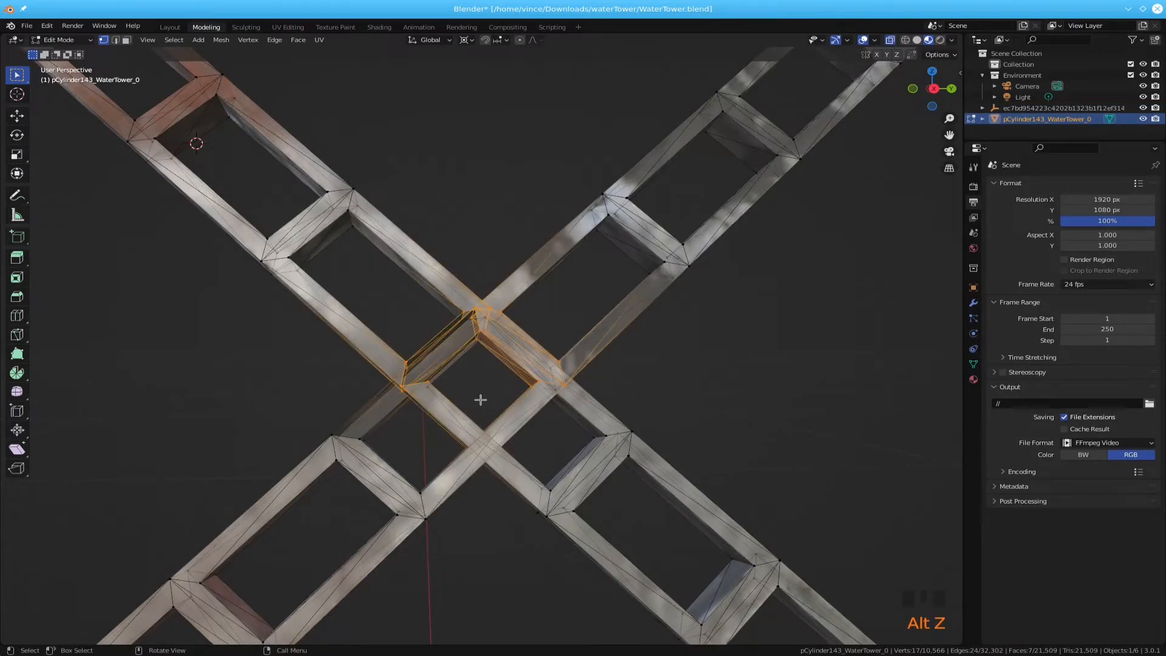
{"action": "left_click", "coordinate": [487, 392]}
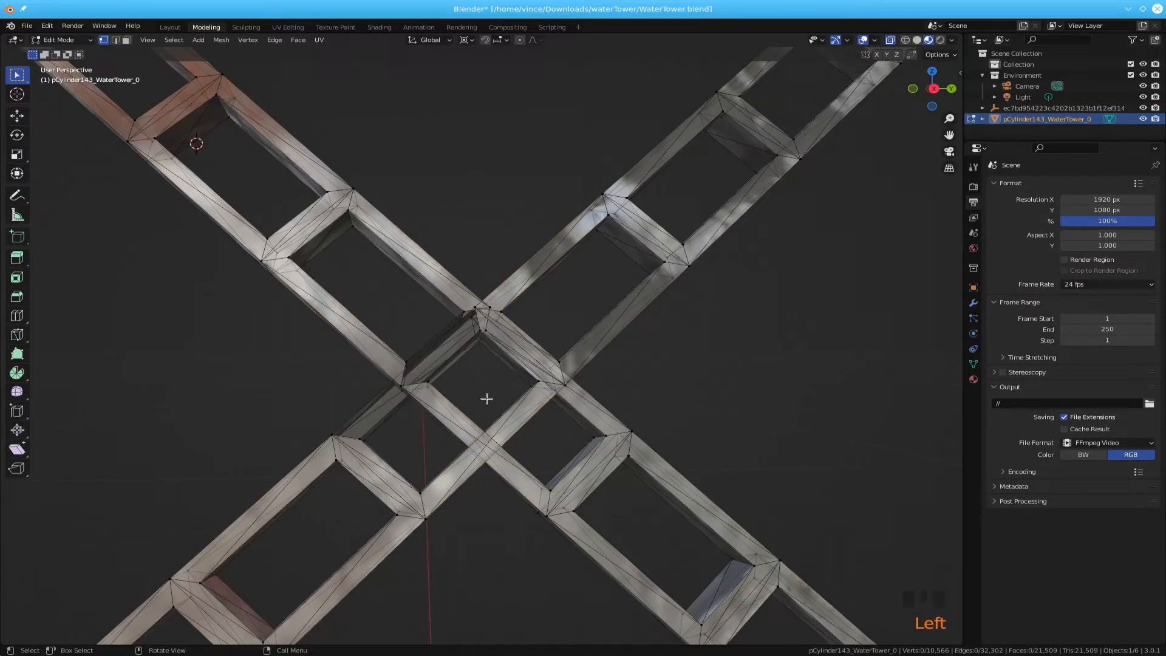
{"action": "key", "text": "c"}
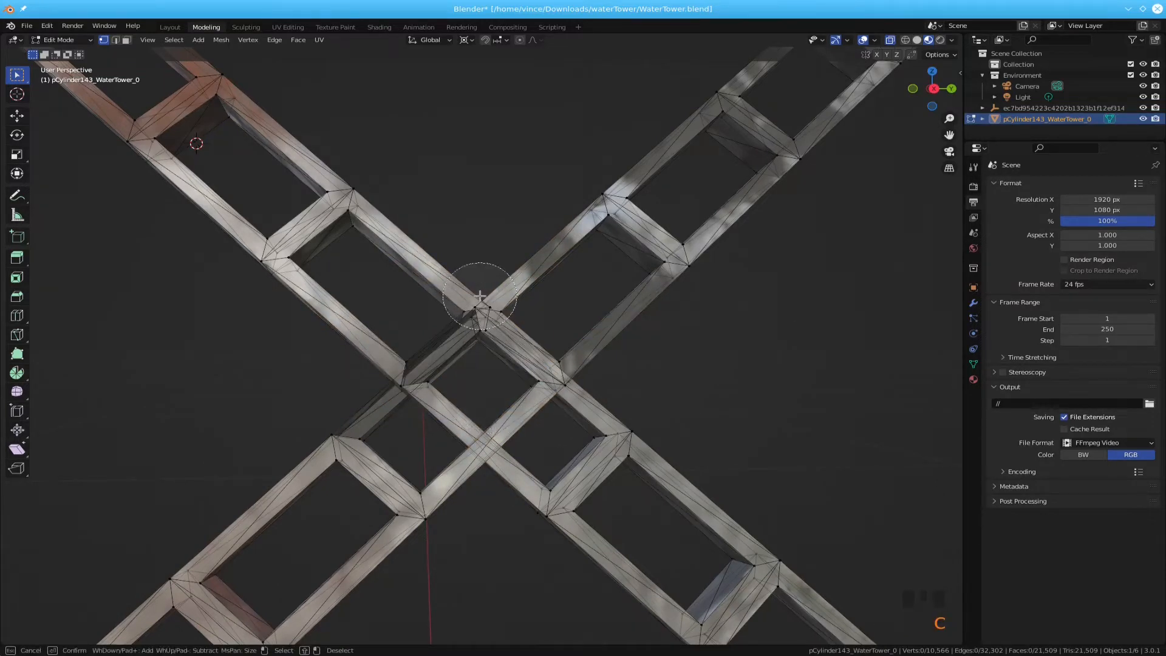
{"action": "mouse_move", "coordinate": [480, 296]}
{"action": "left_mouse_down"}
{"action": "mouse_move", "coordinate": [476, 337]}
{"action": "mouse_move", "coordinate": [554, 356]}
{"action": "mouse_move", "coordinate": [505, 421]}
{"action": "mouse_move", "coordinate": [482, 422]}
{"action": "mouse_move", "coordinate": [414, 362]}
{"action": "left_mouse_up"}
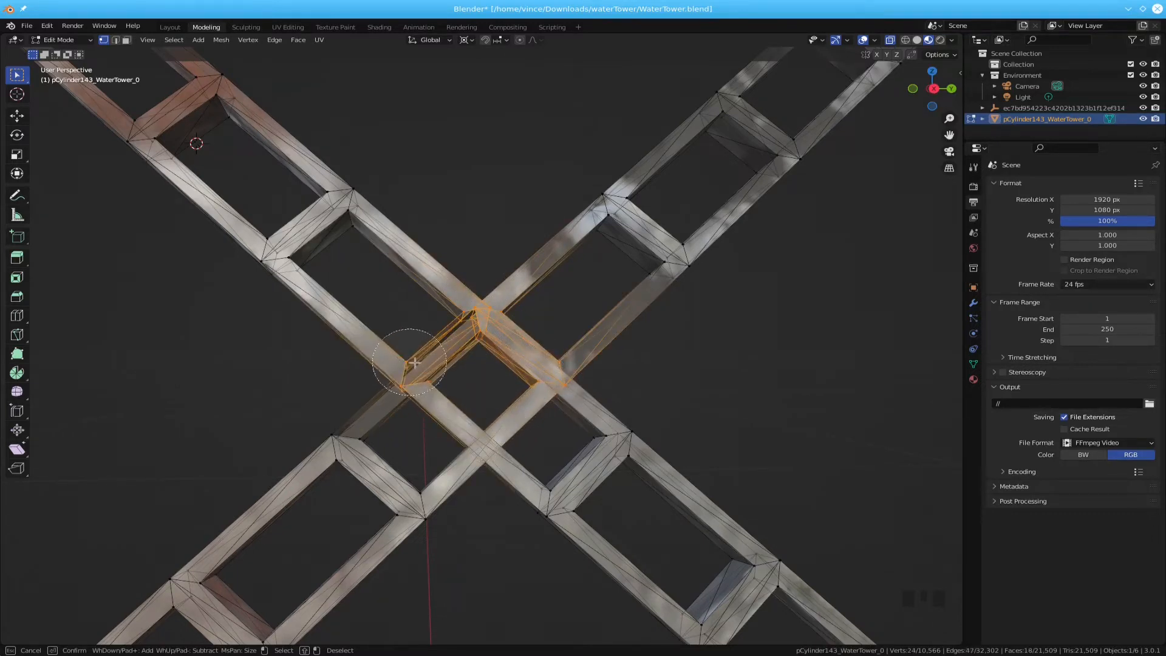
{"action": "key", "text": "Escape"}
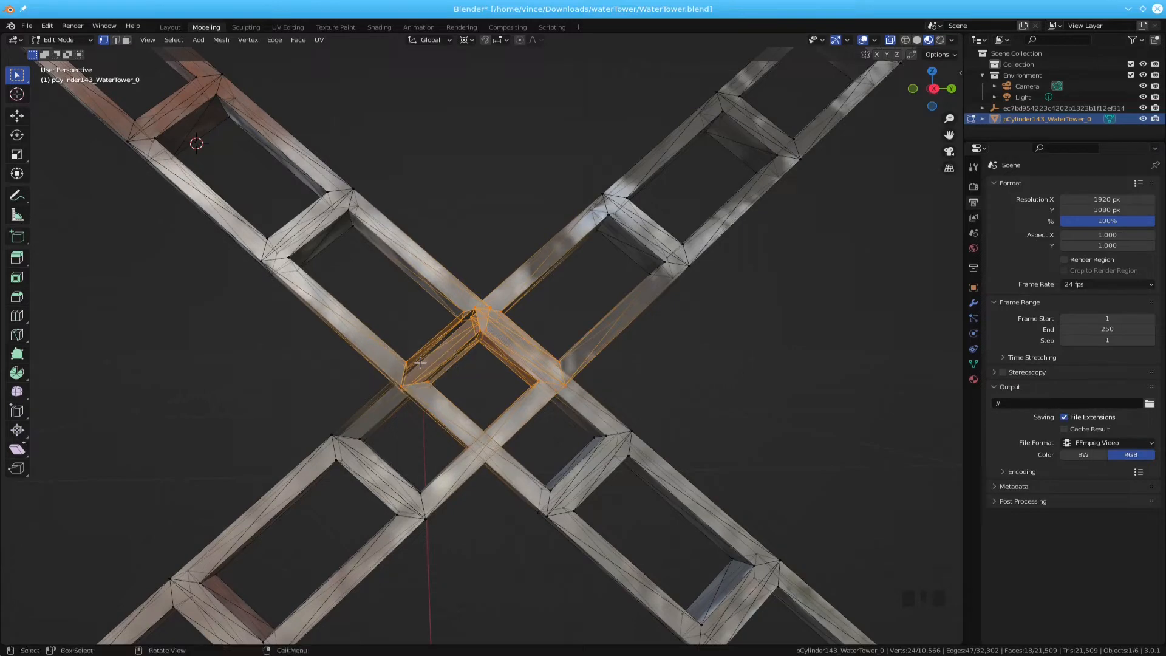
{"action": "key", "text": "x"}
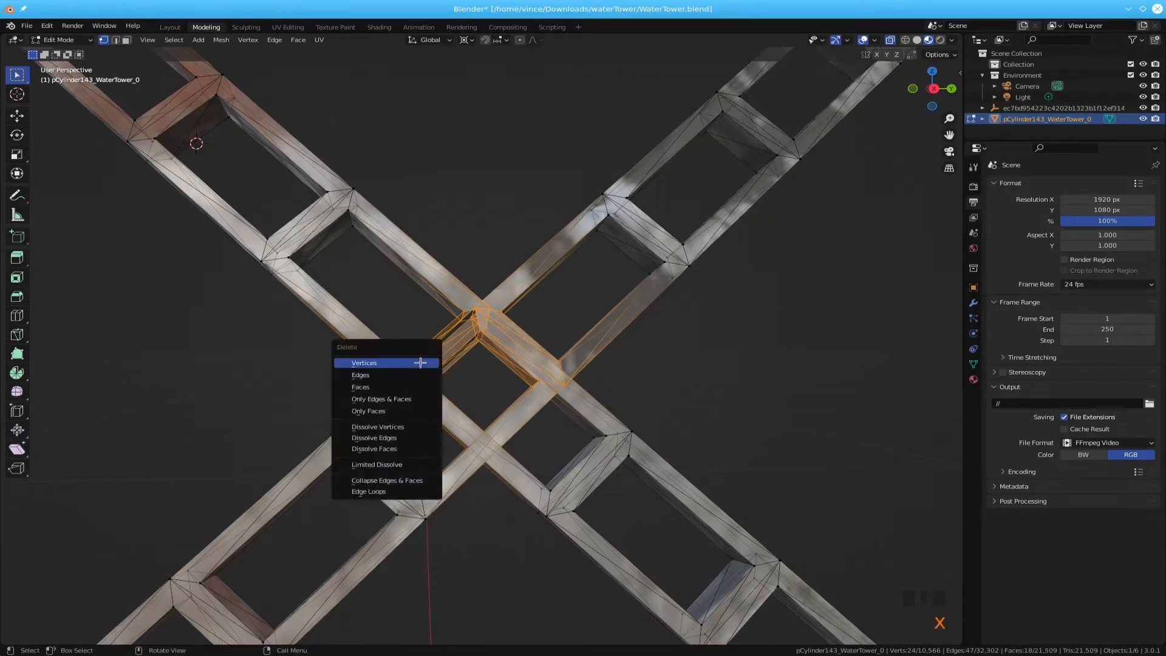
{"action": "left_click", "coordinate": [420, 362]}
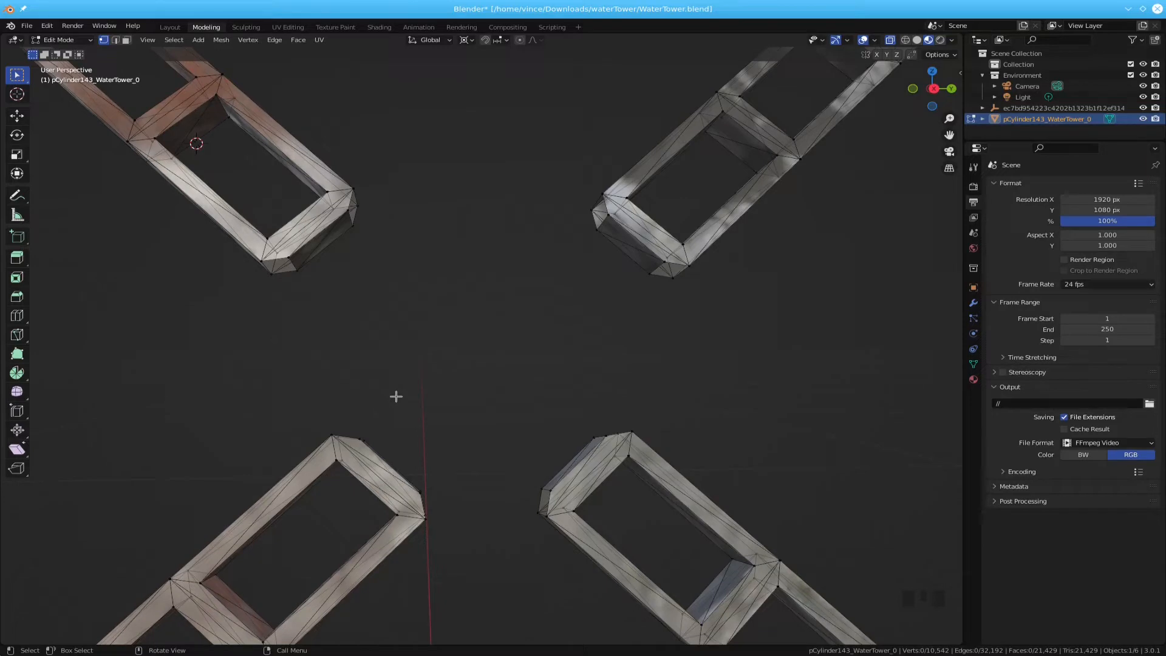
In edge selection mode, select the open end loops of the upper-left and lower-right arms' lower rails and join them with Bridge Edge Loops.
{"action": "key", "text": "2"}
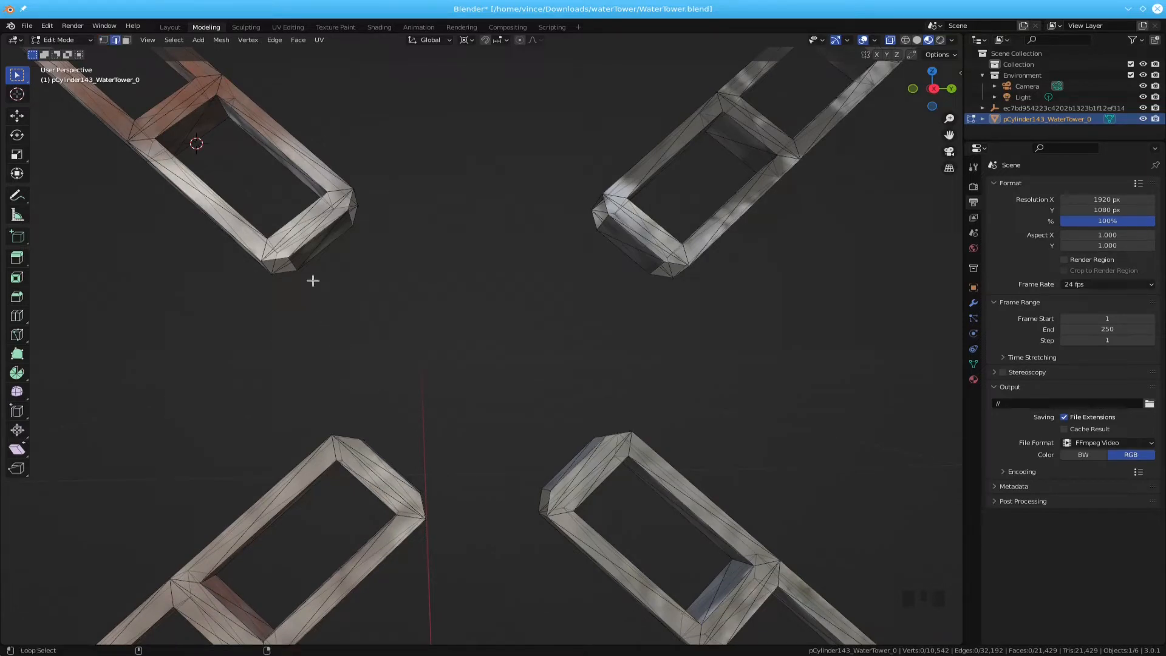
{"action": "left_click", "coordinate": [280, 256], "text": "alt+shift"}
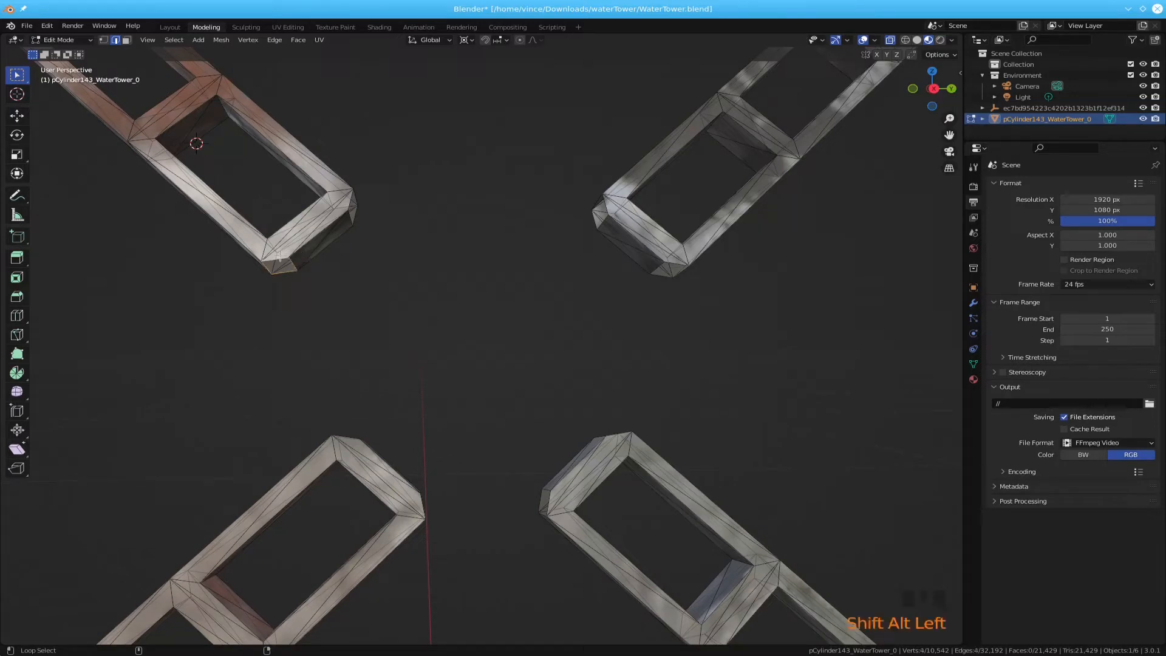
{"action": "left_click", "coordinate": [547, 486], "text": "alt+shift"}
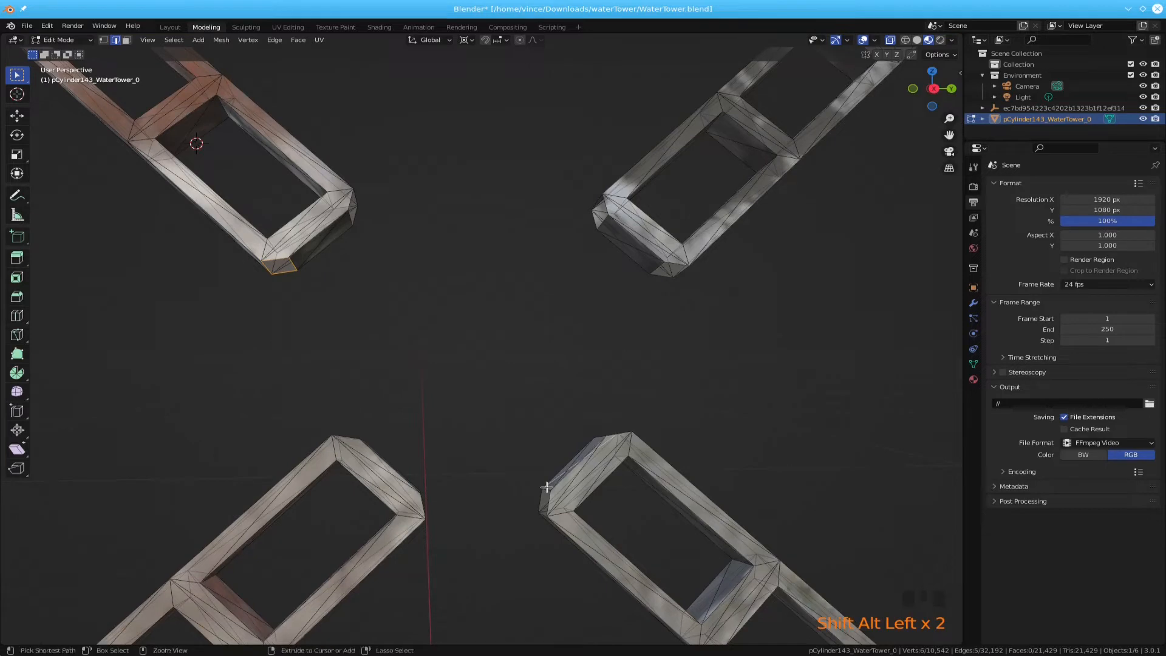
{"action": "key", "text": "ctrl+z"}
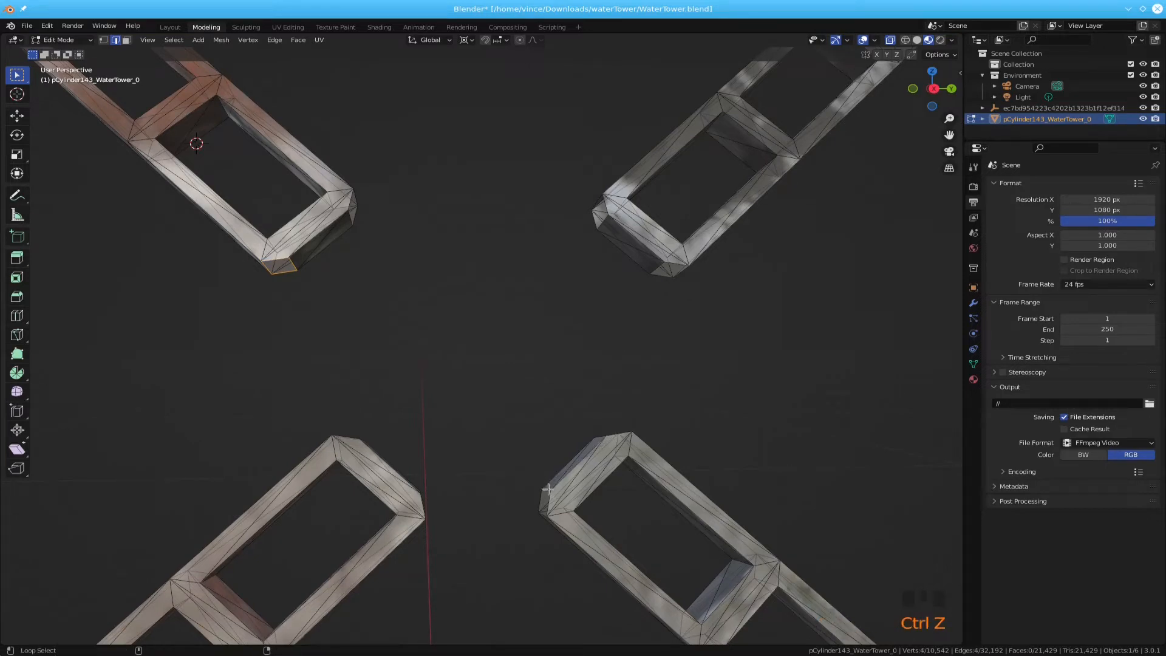
{"action": "left_click", "coordinate": [548, 489], "text": "alt+shift"}
{"action": "key", "text": "ctrl+e"}
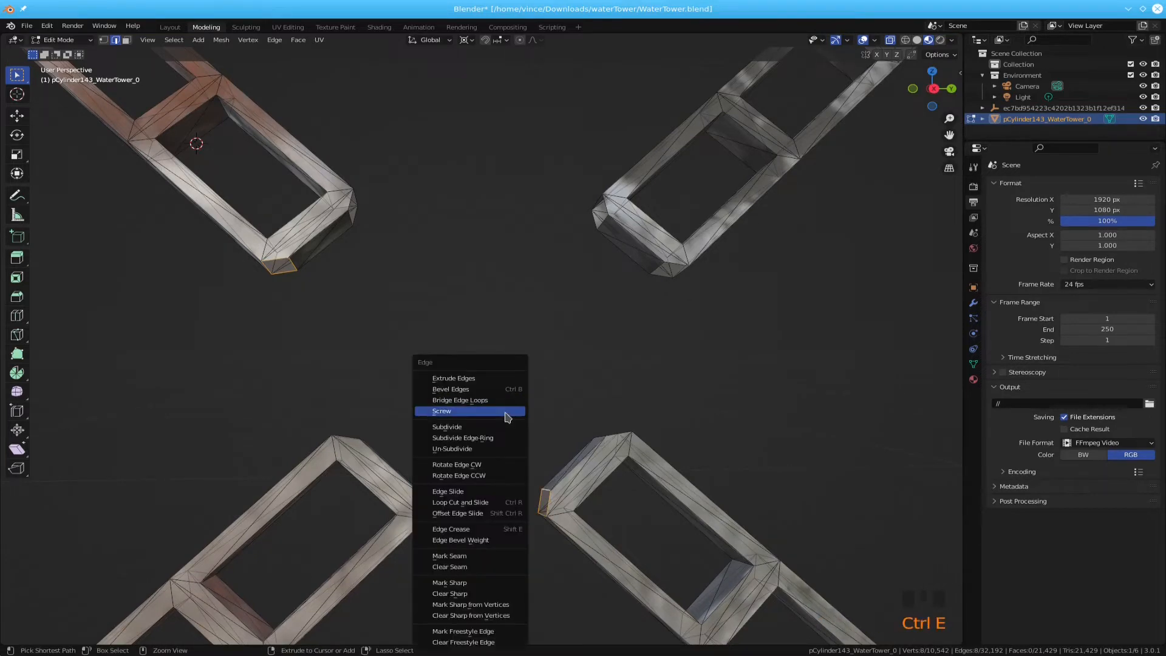
{"action": "left_click", "coordinate": [502, 400]}
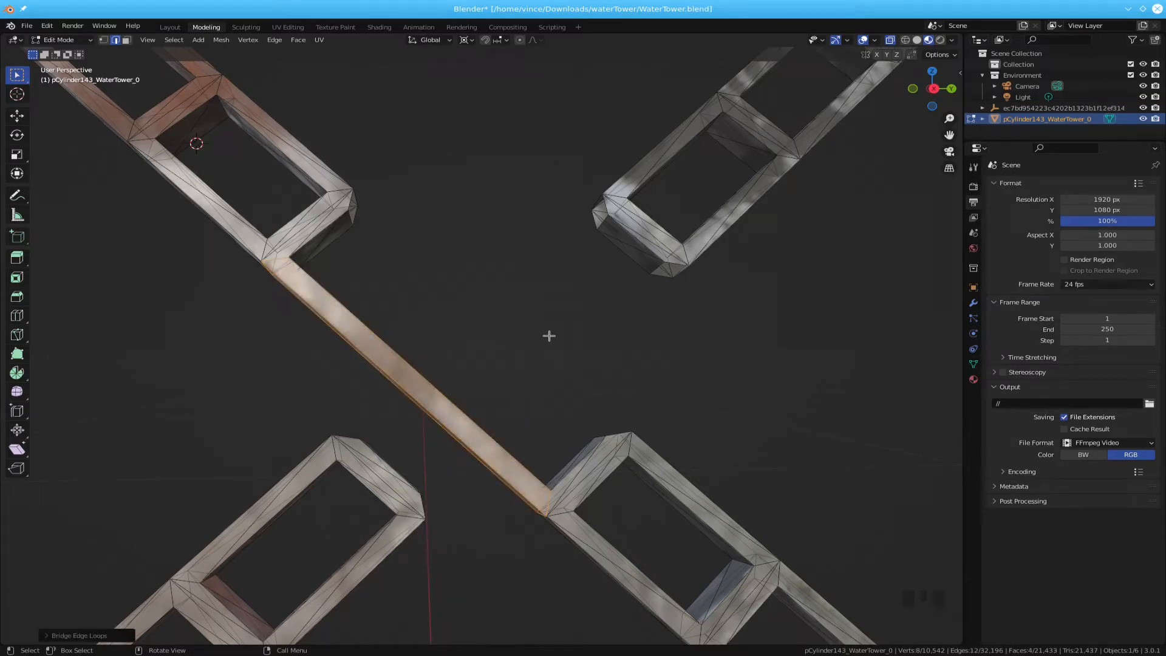
Bridge the open end loops of the upper rails on the upper-right and lower-left arms with Bridge Edge Loops.
{"action": "left_click", "coordinate": [552, 319]}
{"action": "left_click", "coordinate": [554, 315]}
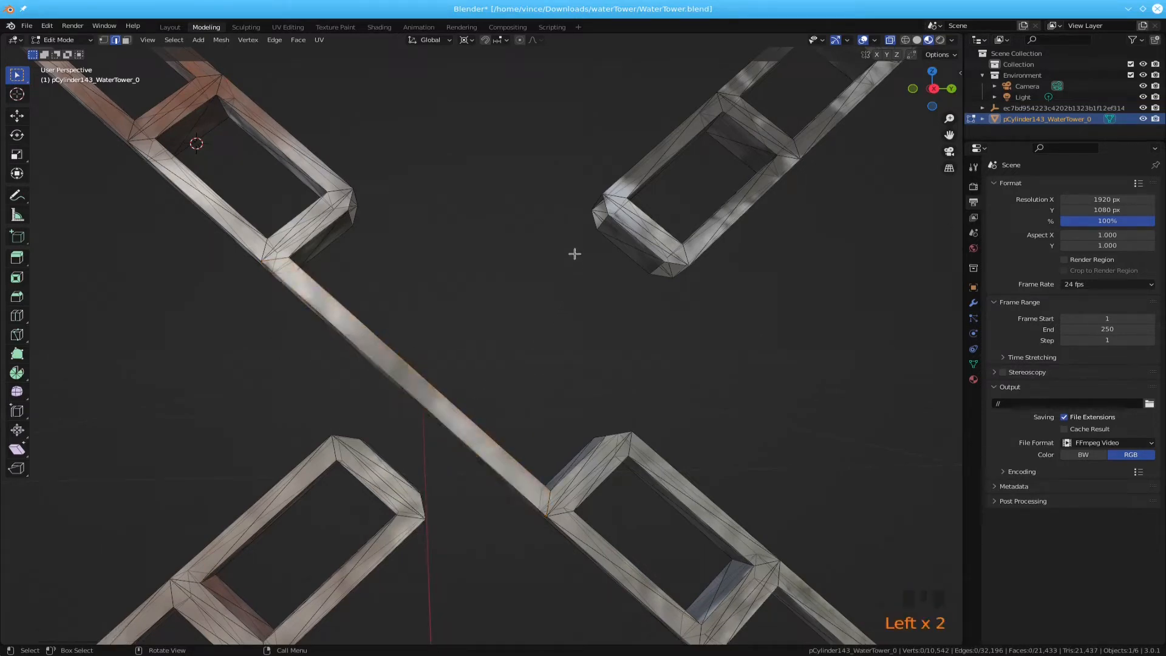
{"action": "left_click", "coordinate": [592, 220], "text": "alt+shift"}
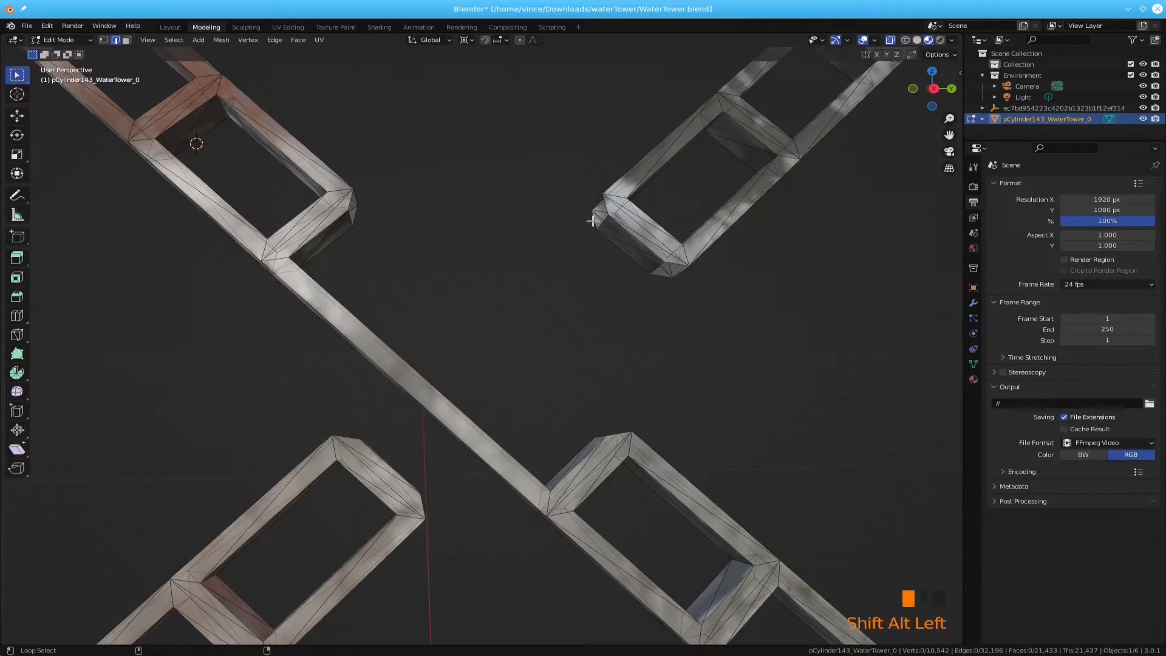
{"action": "middle_click_drag", "start_coordinate": [424, 430], "coordinate": [412, 435]}
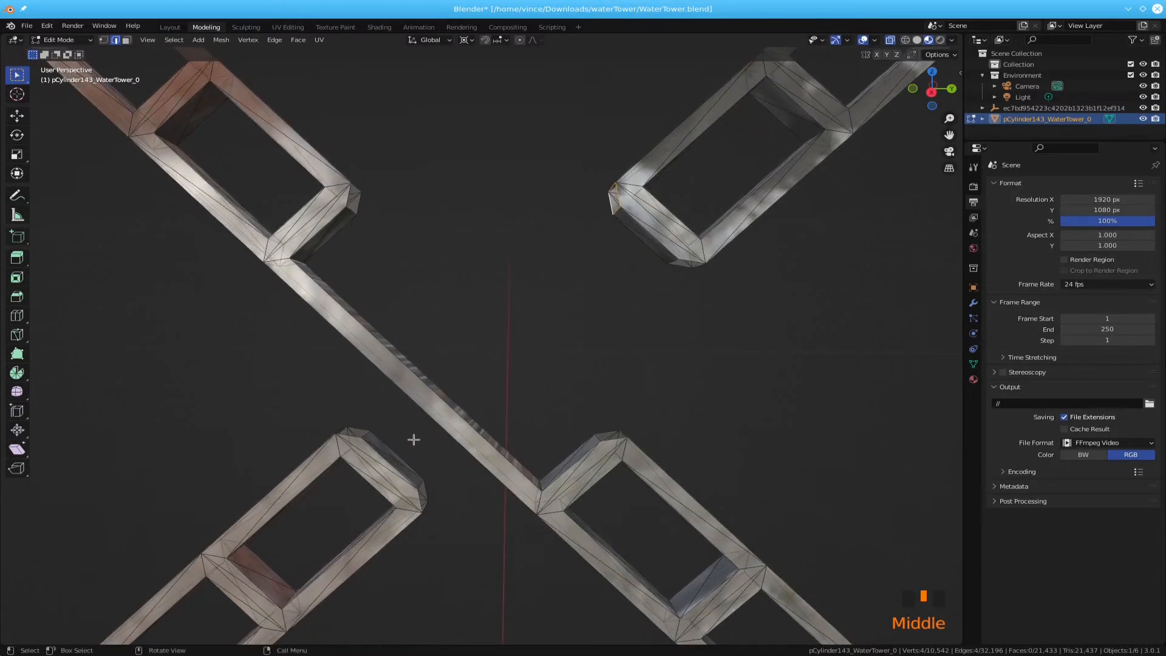
{"action": "left_click", "coordinate": [361, 425], "text": "alt+shift"}
{"action": "key", "text": "ctrl+e"}
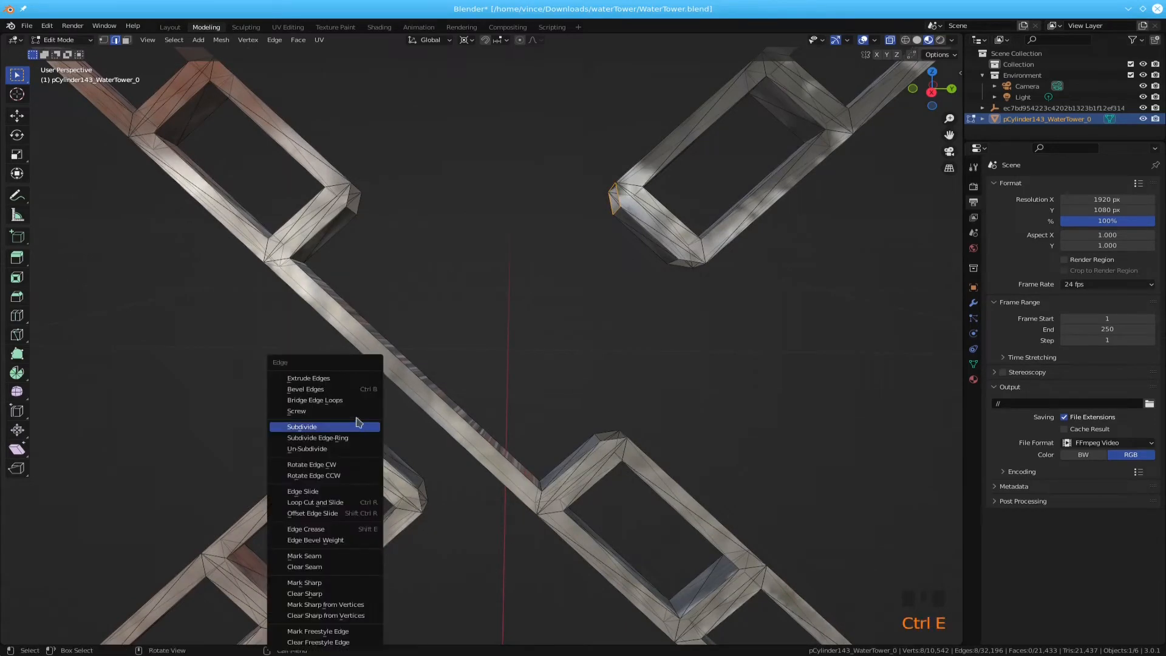
{"action": "left_click", "coordinate": [363, 400]}
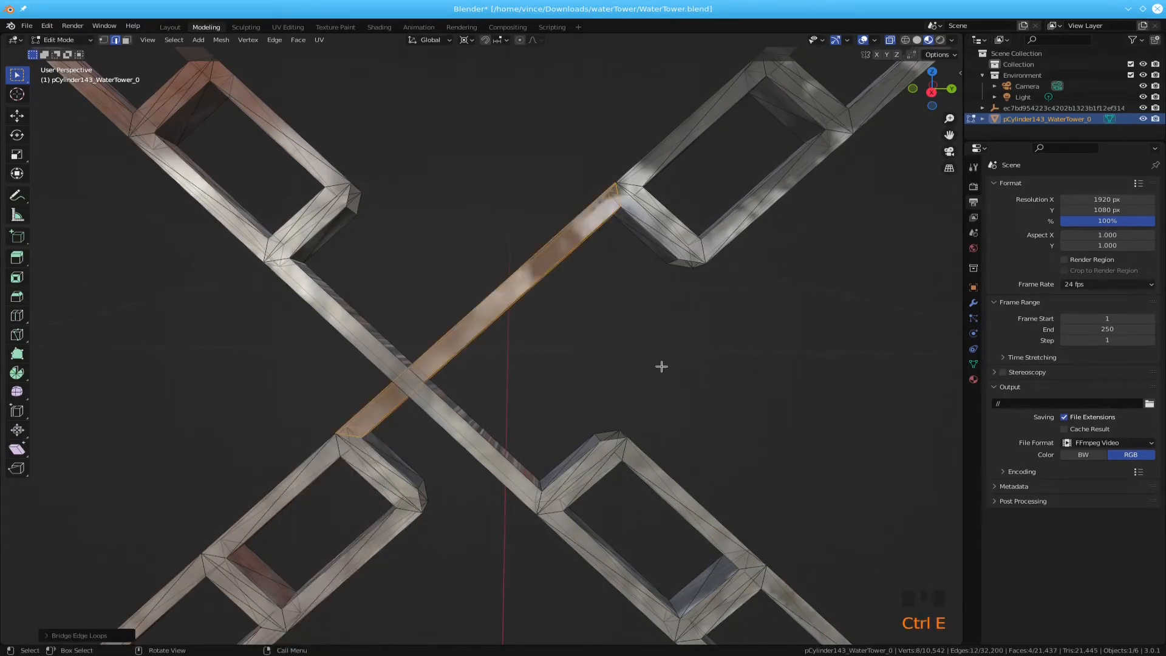
Bridge the open end loops of the lower rails on the upper-right and lower-left arms with Bridge Edge Loops.
{"action": "mouse_move", "coordinate": [662, 365]}
{"action": "middle_mouse_down"}
{"action": "mouse_move", "coordinate": [644, 349]}
{"action": "mouse_move", "coordinate": [659, 348]}
{"action": "middle_mouse_up"}
{"action": "left_click", "coordinate": [674, 347]}
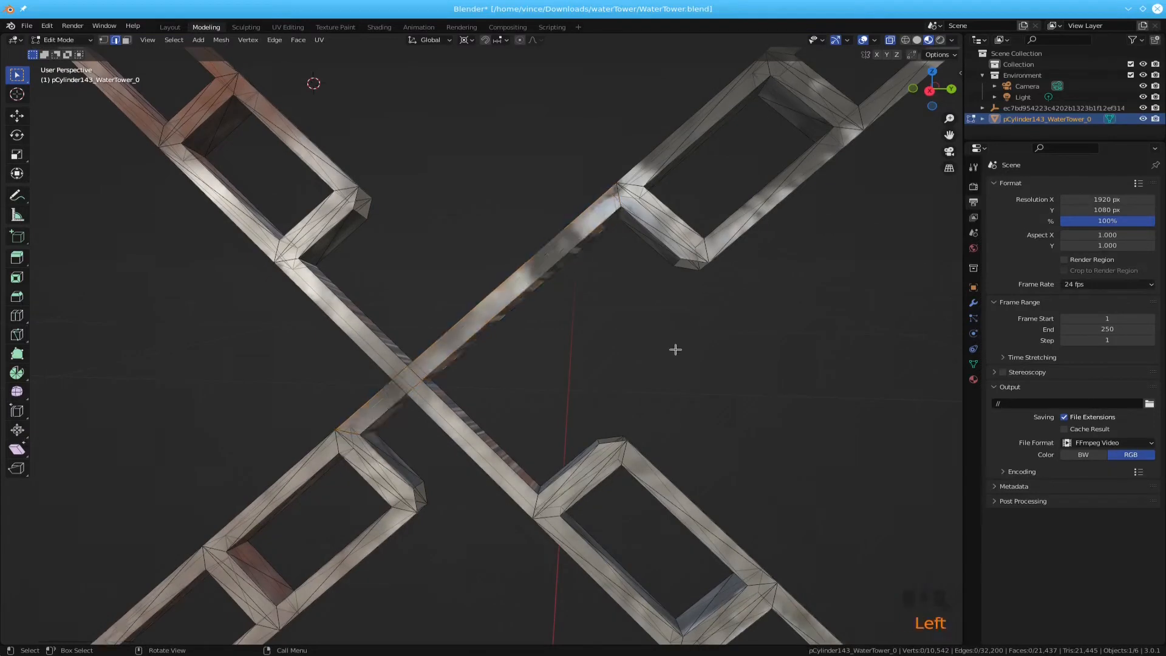
{"action": "left_click", "coordinate": [676, 260], "text": "alt+shift"}
{"action": "left_click", "coordinate": [421, 483], "text": "alt+shift"}
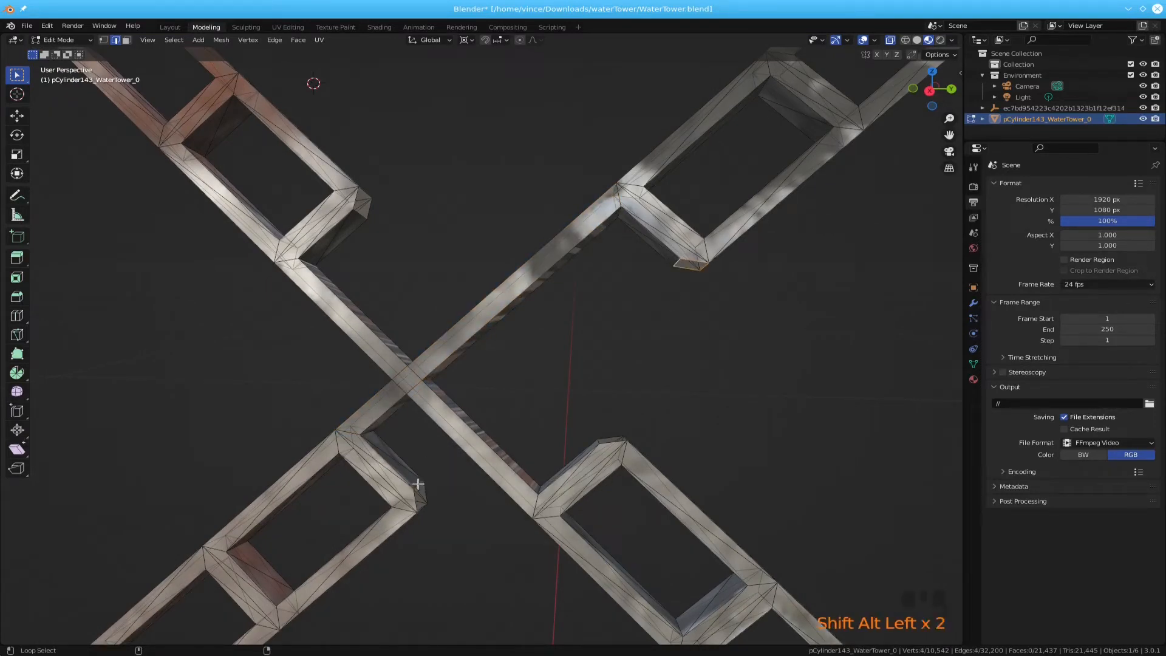
{"action": "left_click", "coordinate": [419, 484], "text": "alt+shift"}
{"action": "key", "text": "ctrl+e"}
{"action": "left_click", "coordinate": [425, 401]}
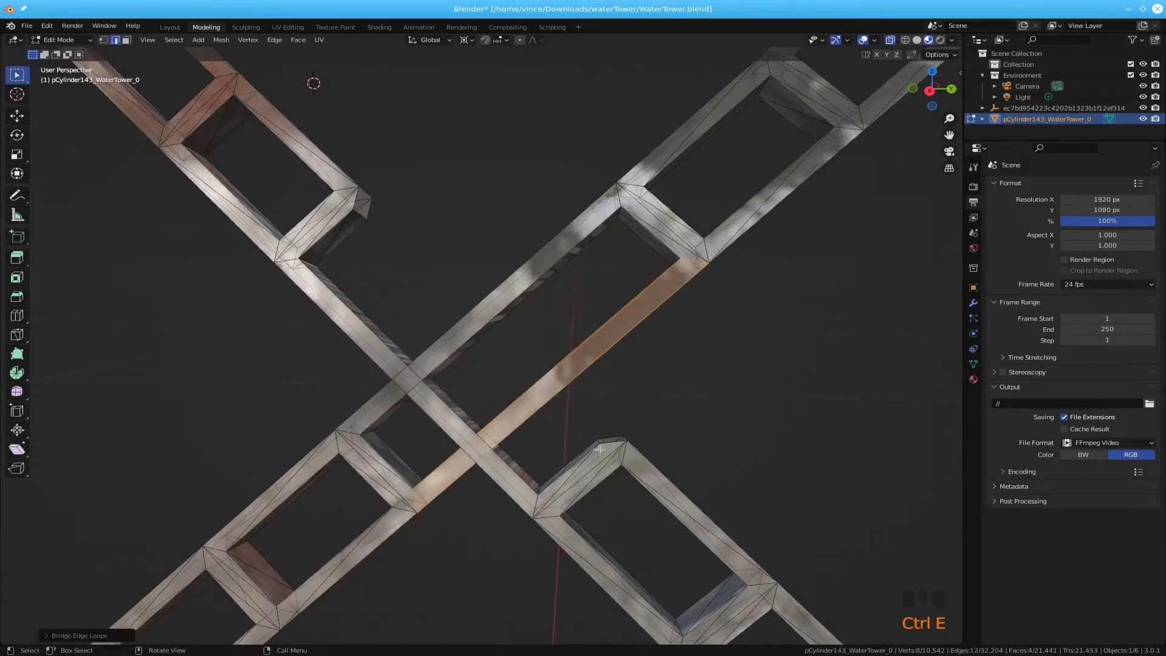
Bridge the remaining open end loops of the upper rails on the upper-left and lower-right arms with Bridge Edge Loops.
{"action": "middle_click_drag", "start_coordinate": [629, 413], "coordinate": [619, 428]}
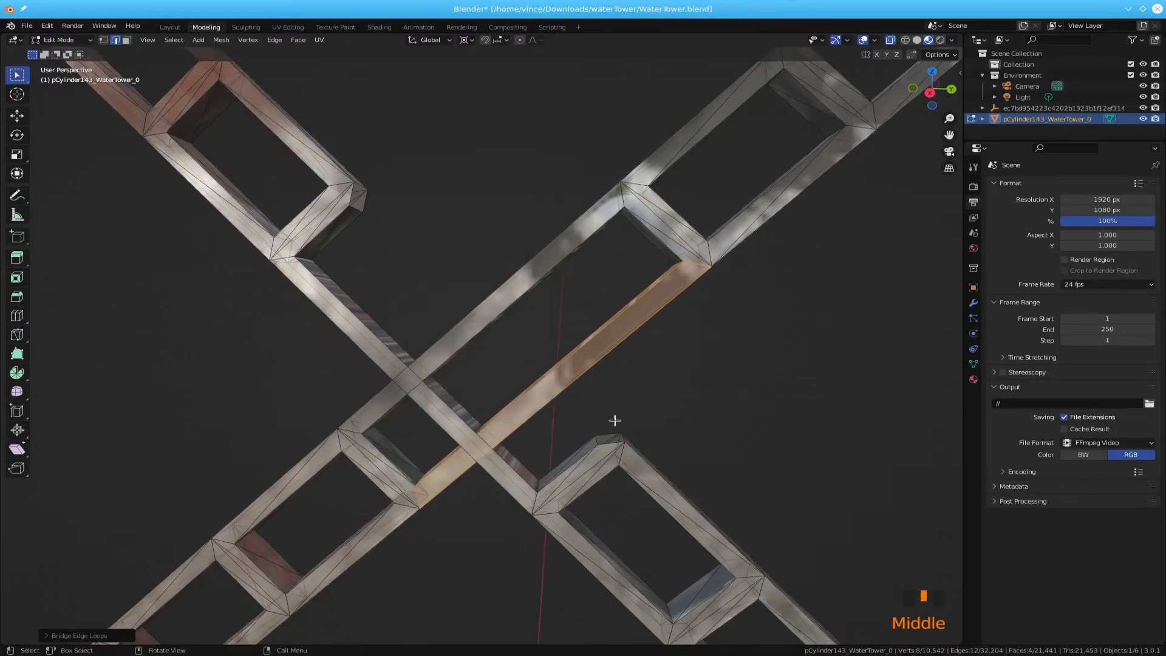
{"action": "left_click", "coordinate": [615, 414]}
{"action": "left_click", "coordinate": [607, 424]}
{"action": "left_click", "coordinate": [607, 433]}
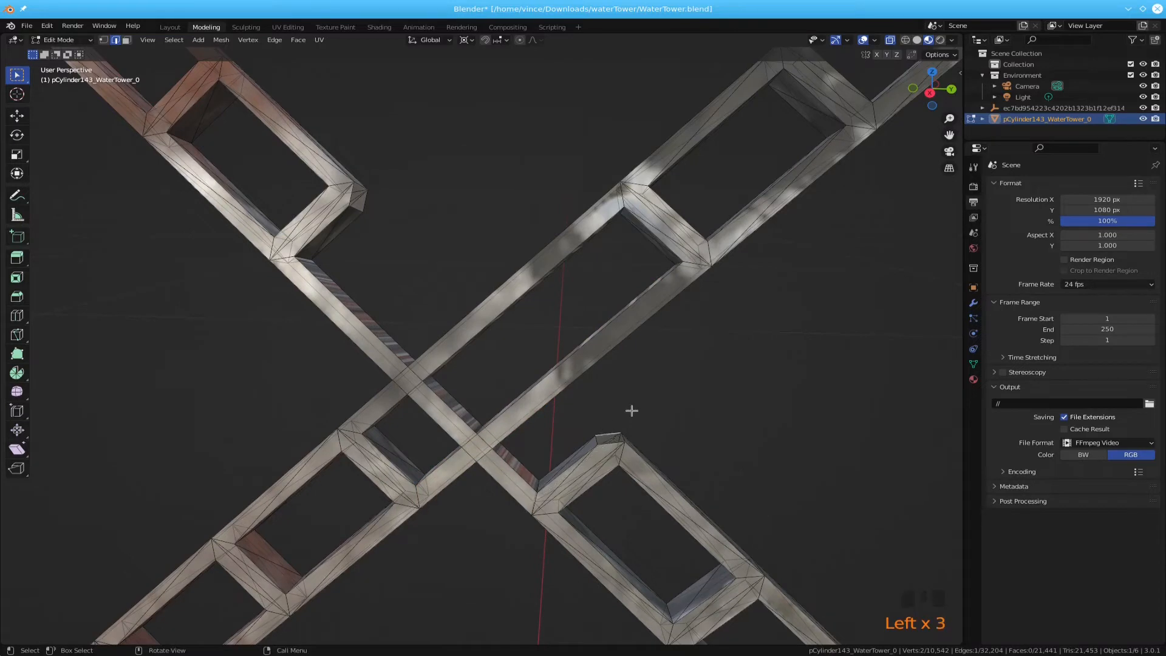
{"action": "left_click", "coordinate": [605, 441], "text": "alt+shift"}
{"action": "left_click", "coordinate": [605, 444], "text": "alt+shift"}
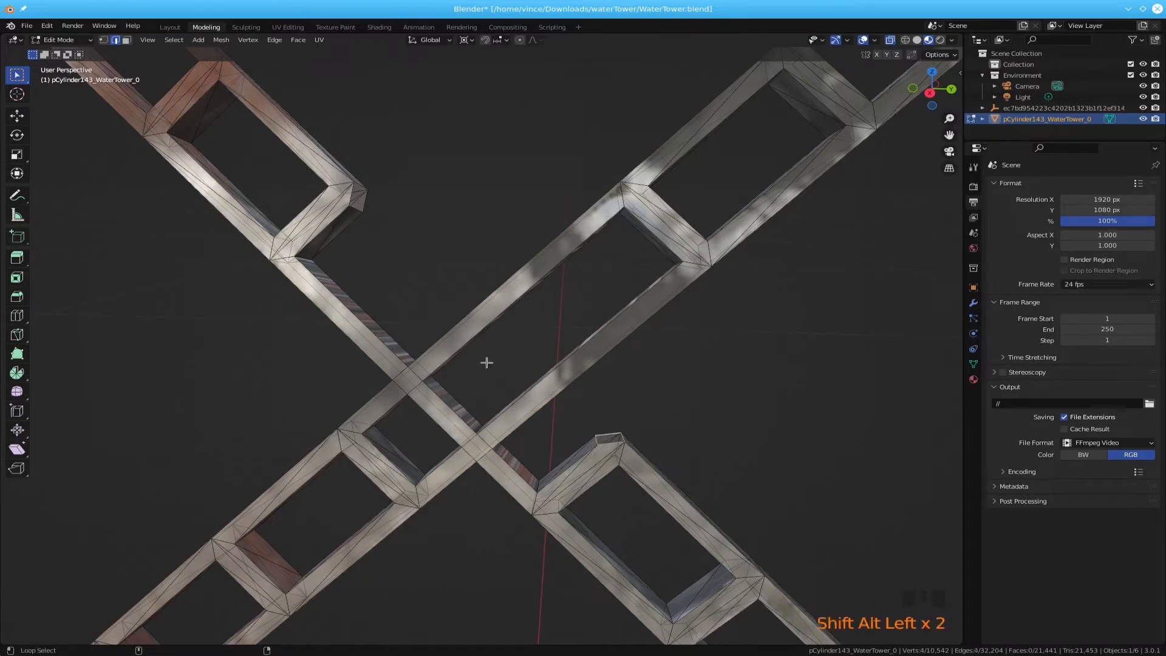
{"action": "left_click", "coordinate": [367, 203], "text": "alt+shift"}
{"action": "key", "text": "ctrl+e"}
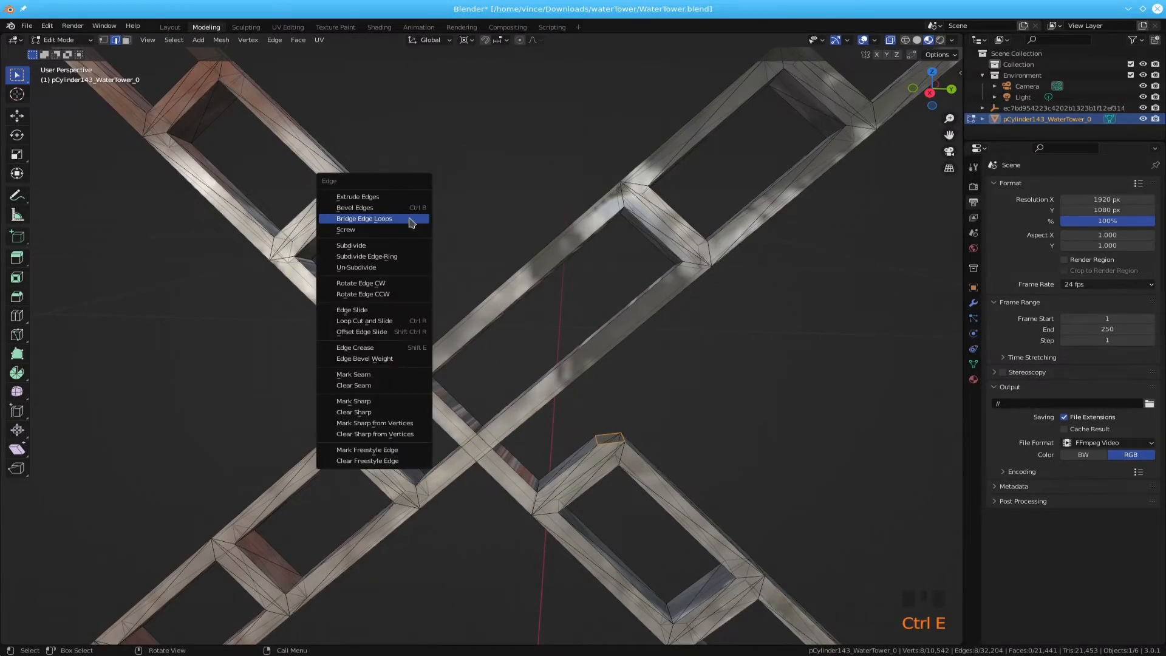
{"action": "left_click", "coordinate": [409, 220]}
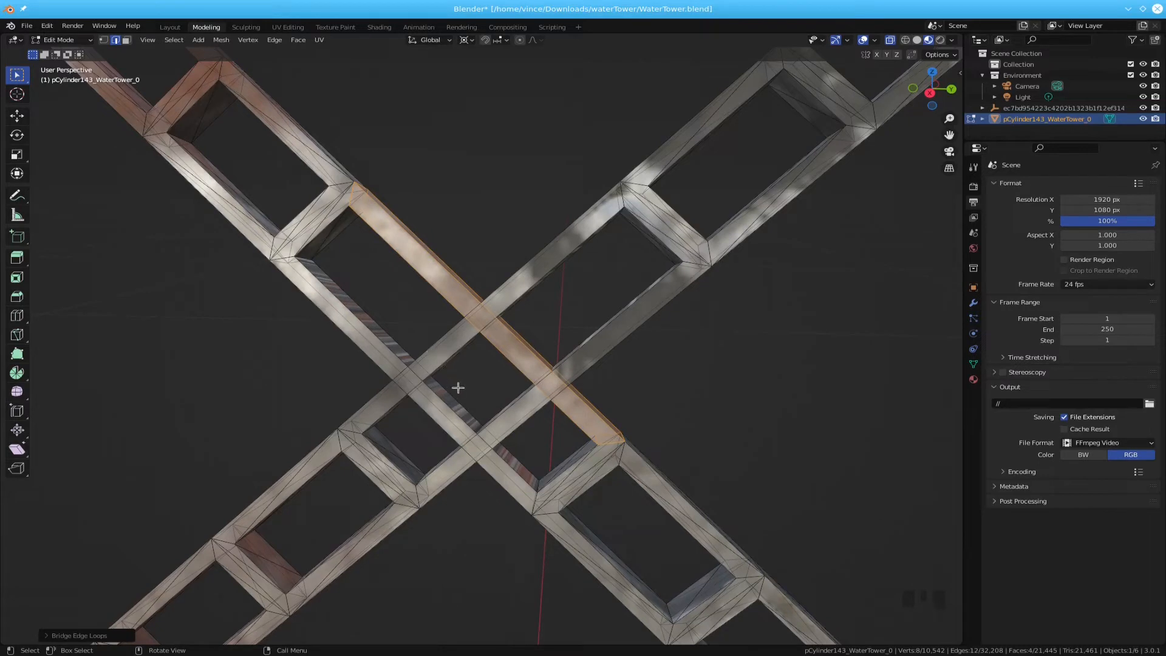
In face selection mode, pick individual bridged faces to check how the new rails overlap at the crossings.
{"action": "key", "text": "3"}
{"action": "left_click", "coordinate": [508, 353]}
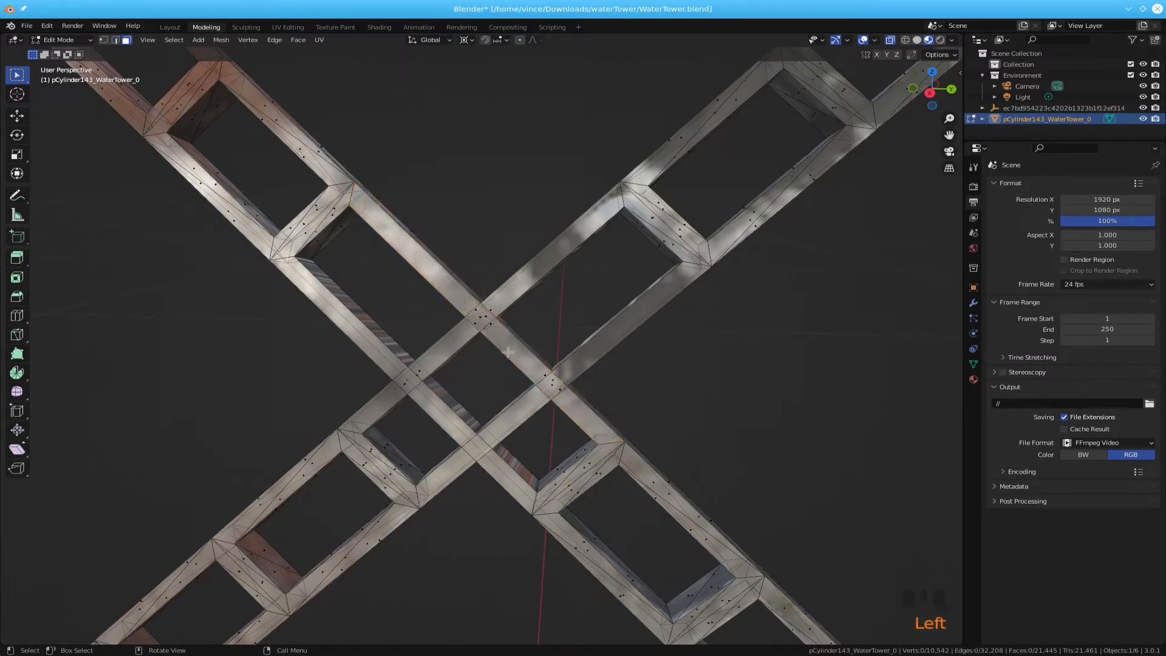
{"action": "left_click", "coordinate": [512, 342]}
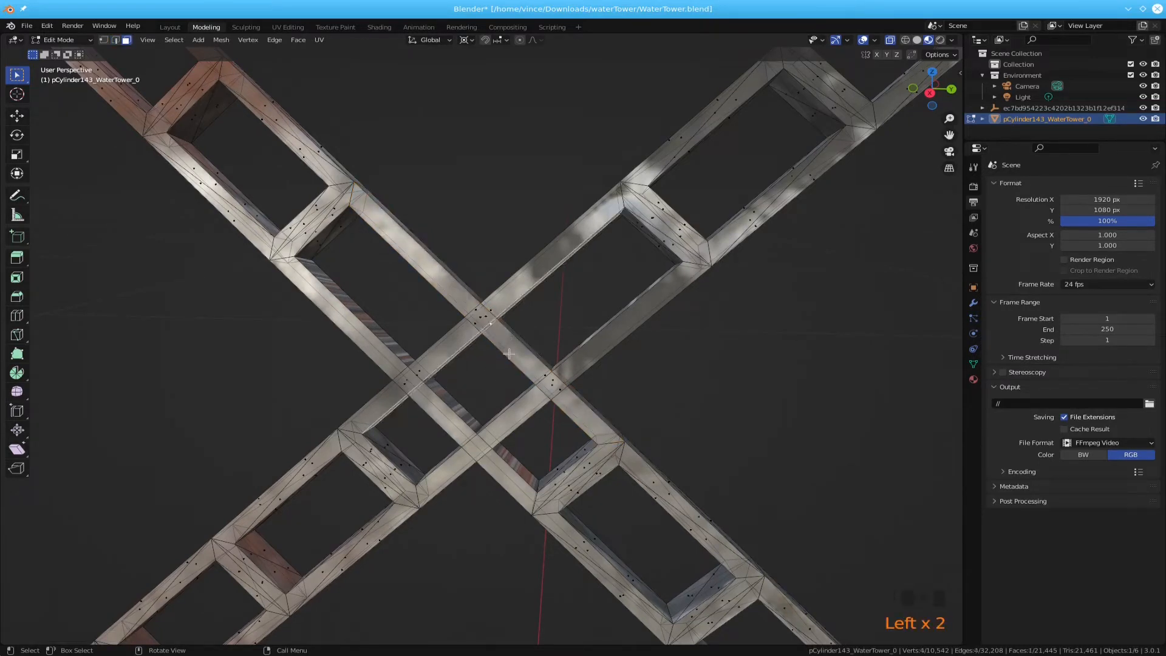
{"action": "left_click", "coordinate": [514, 351]}
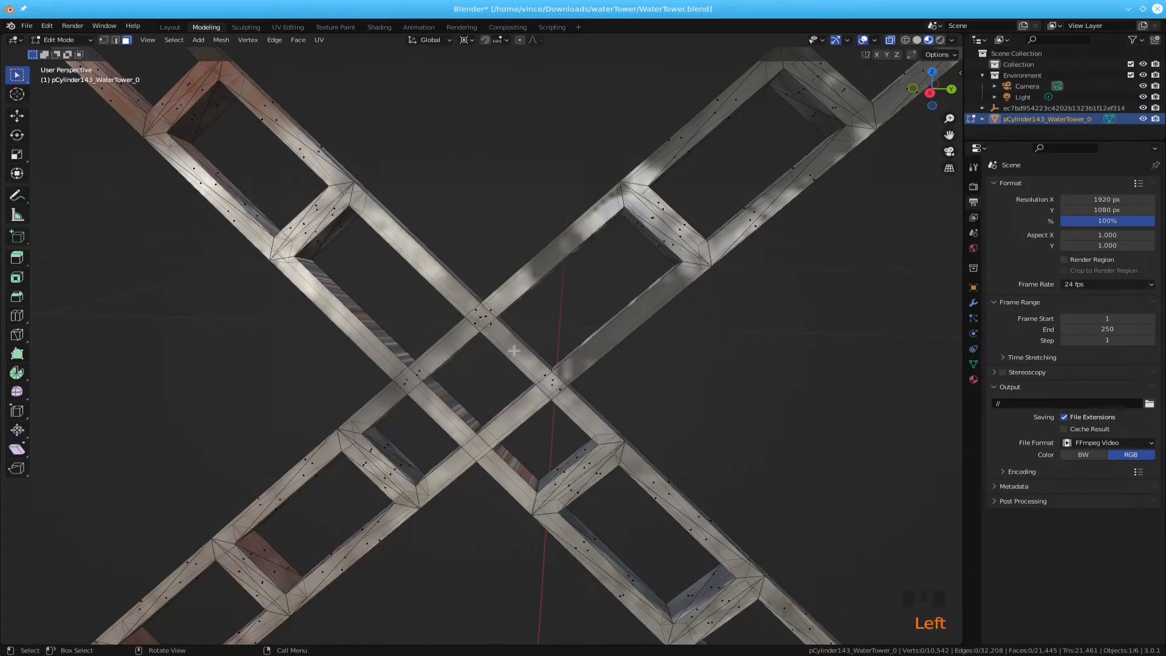
{"action": "left_click", "coordinate": [514, 351]}
{"action": "left_click", "coordinate": [515, 356]}
{"action": "left_click", "coordinate": [490, 313]}
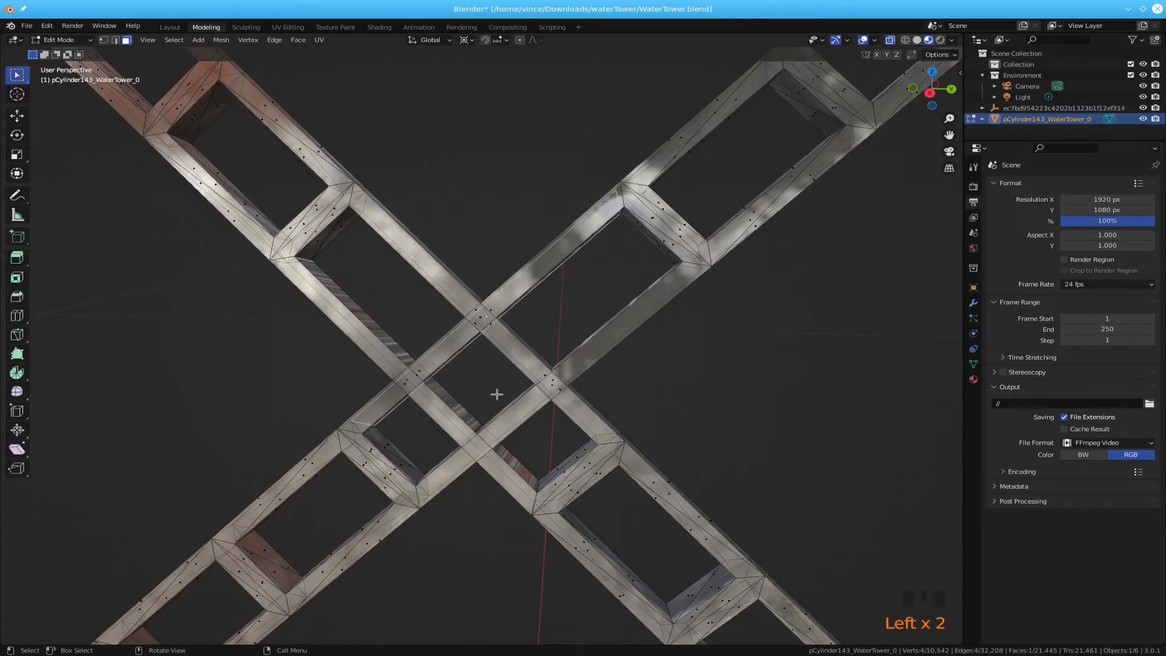
Change the viewport to solid shading and check which faces get selected where the bridged rails overlap.
{"action": "scroll", "coordinate": [497, 395], "scroll_direction": "up", "scroll_amount": 2}
{"action": "key", "text": "z"}
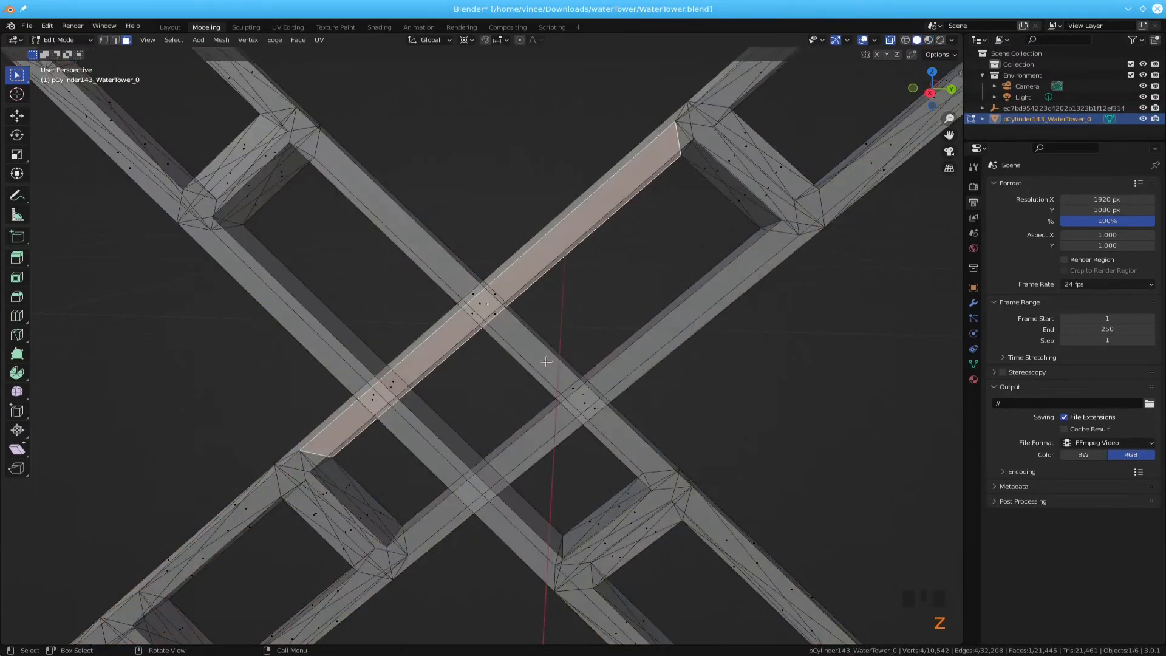
{"action": "left_click", "coordinate": [547, 362]}
{"action": "left_click", "coordinate": [547, 362]}
{"action": "double_click", "coordinate": [547, 364]}
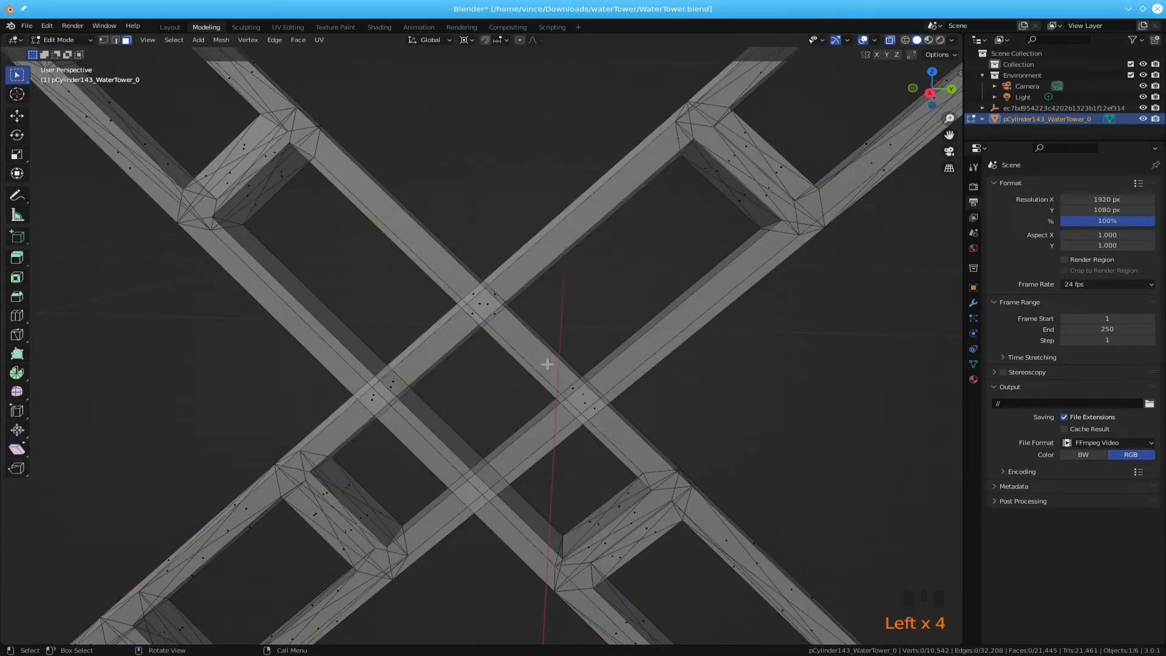
{"action": "left_click", "coordinate": [579, 403]}
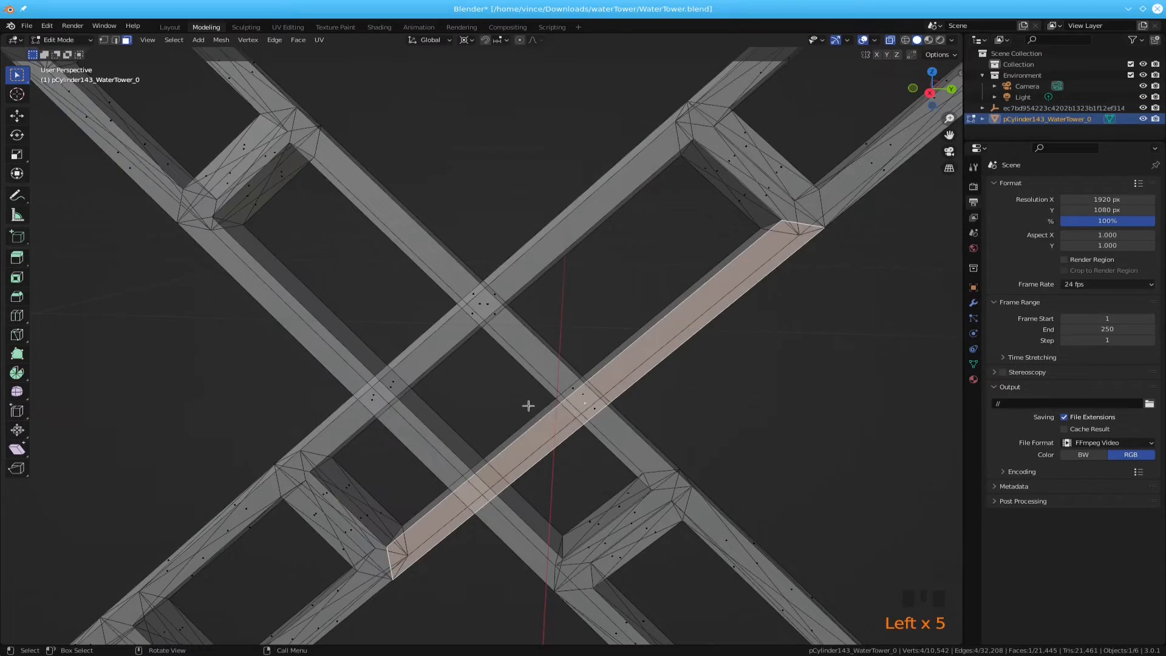
{"action": "left_click", "coordinate": [509, 403]}
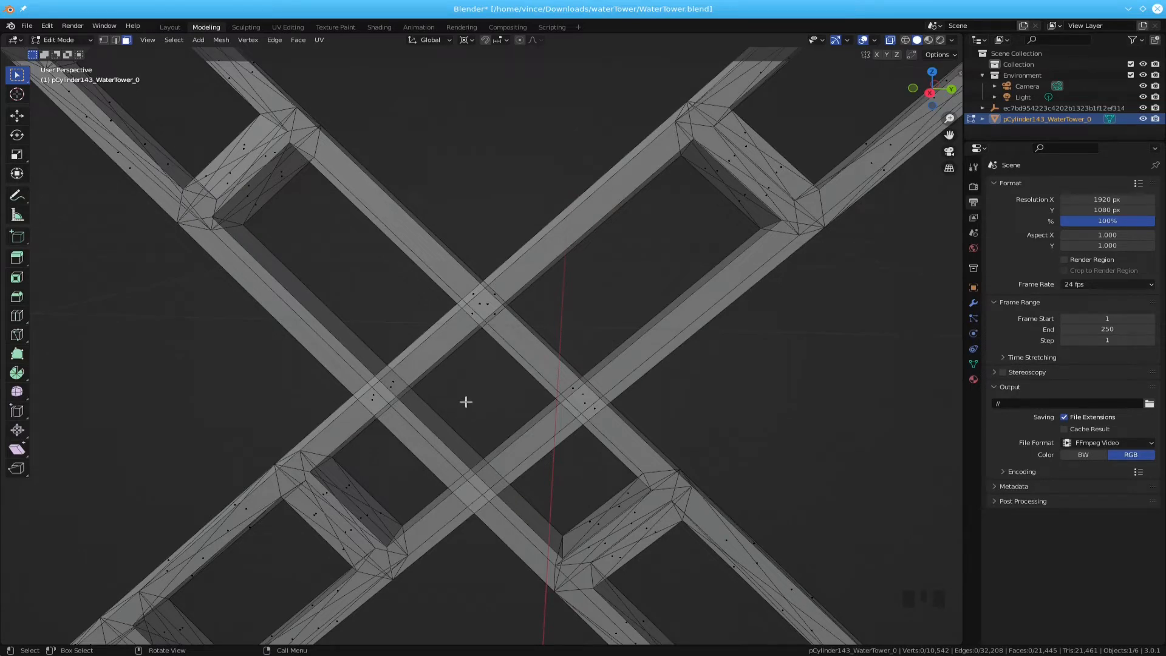
Knife-cut the two rails on all four sides of the topmost crossing, with cut through enabled.
{"action": "key", "text": "k"}
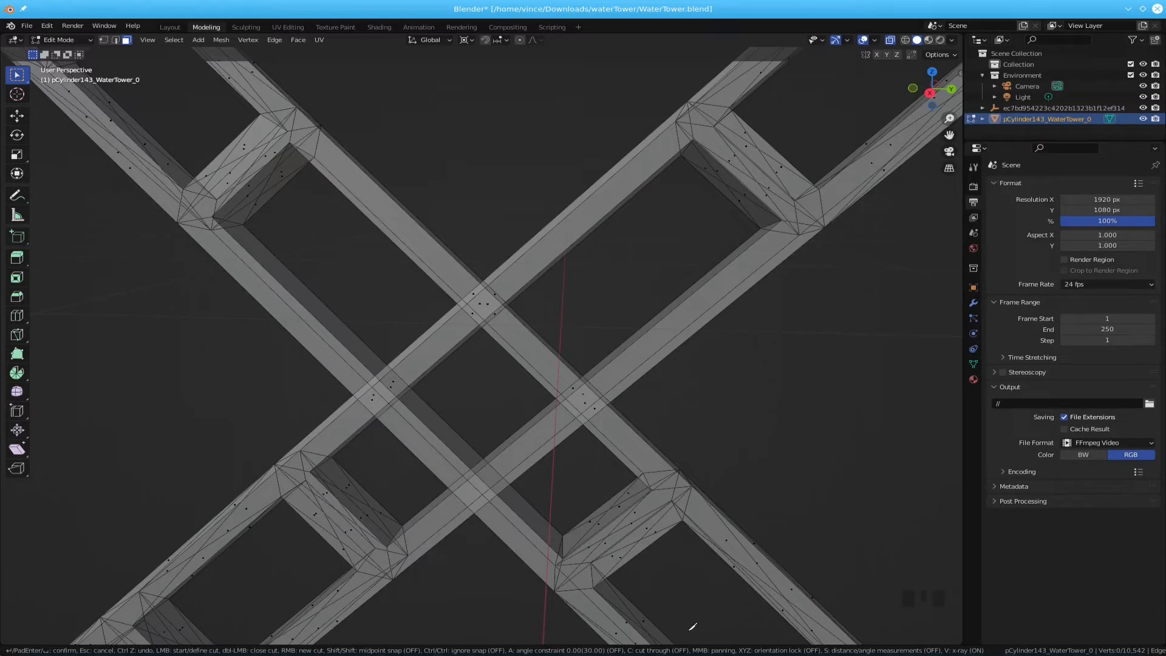
{"action": "key", "text": "c"}
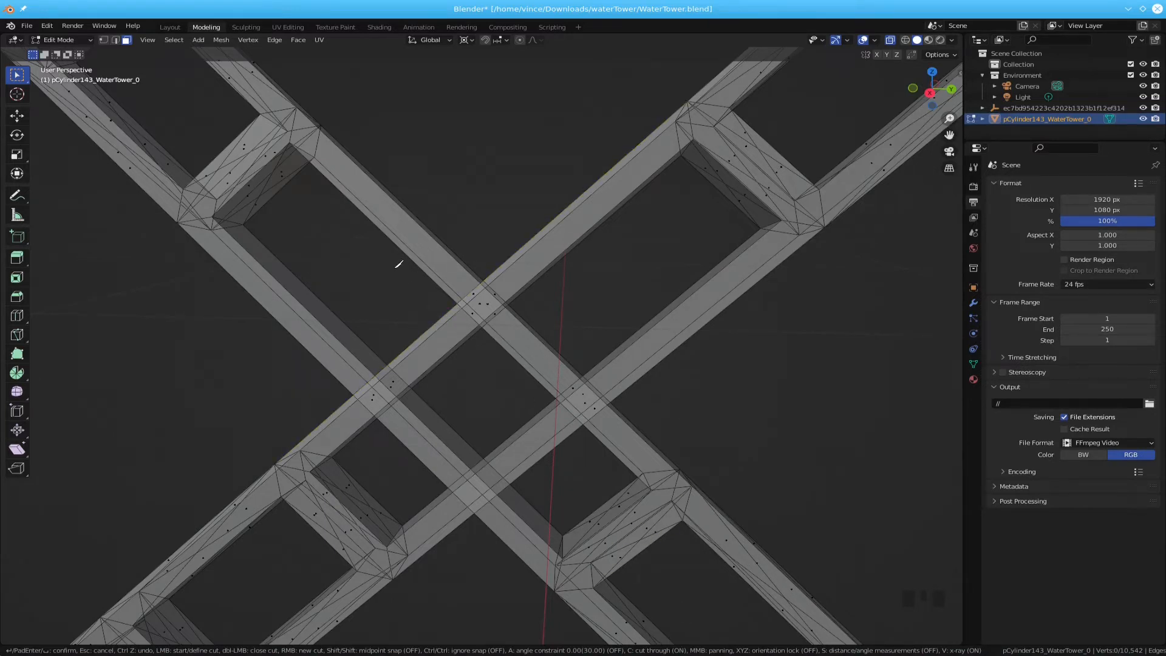
{"action": "left_click", "coordinate": [396, 268]}
{"action": "left_click", "coordinate": [585, 260]}
{"action": "left_click", "coordinate": [533, 330]}
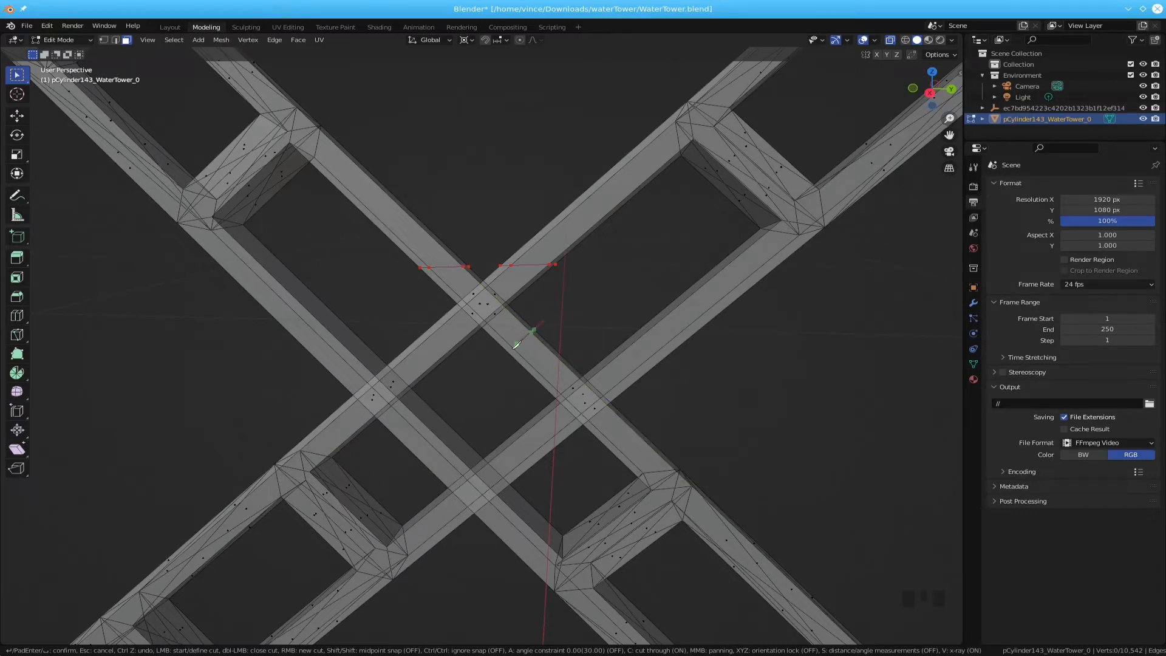
{"action": "left_click", "coordinate": [488, 365]}
{"action": "left_click", "coordinate": [480, 366]}
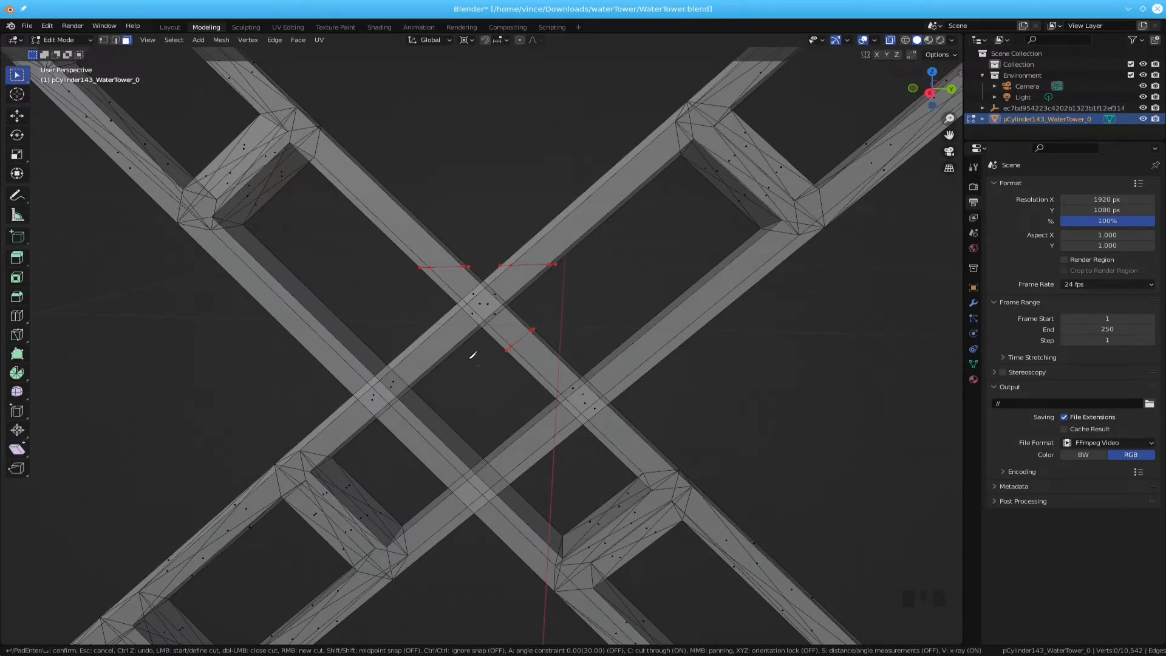
{"action": "left_click", "coordinate": [409, 304]}
{"action": "key", "text": "Return"}
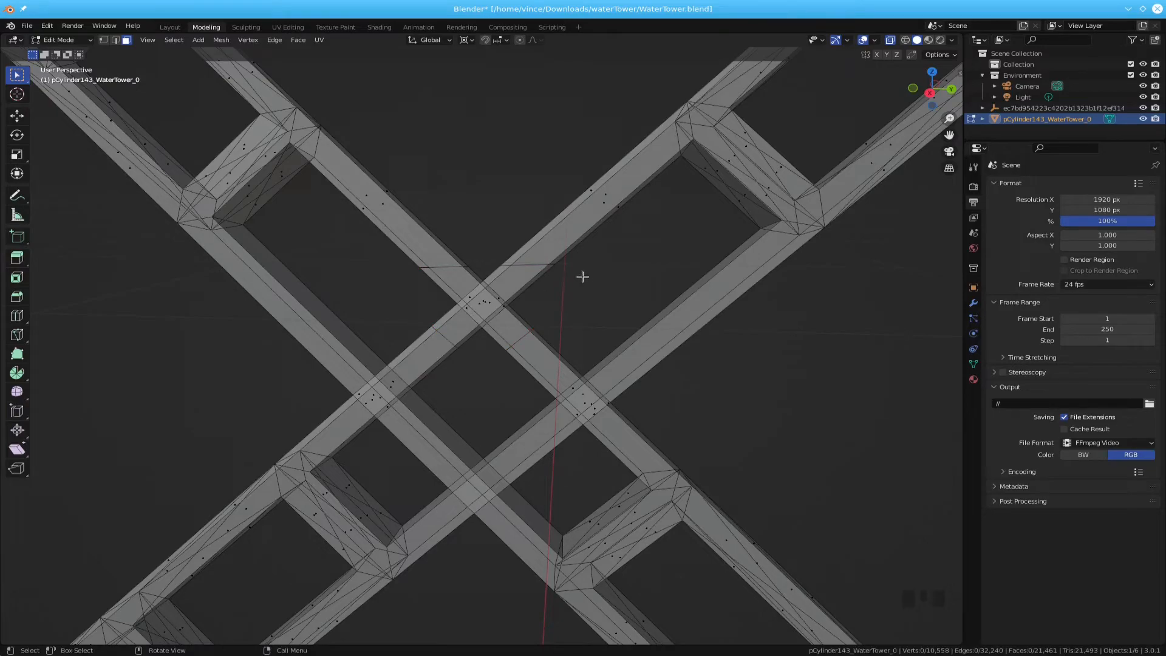
In vertex mode with X-ray off, slide the upper-right rail's cut vertex to the crossing's top corner and merge the neighbouring cut vertex At First.
{"action": "mouse_move", "coordinate": [607, 279]}
{"action": "middle_mouse_down"}
{"action": "mouse_move", "coordinate": [396, 265]}
{"action": "mouse_move", "coordinate": [477, 301]}
{"action": "mouse_move", "coordinate": [607, 284]}
{"action": "middle_mouse_up"}
{"action": "key", "text": "1"}
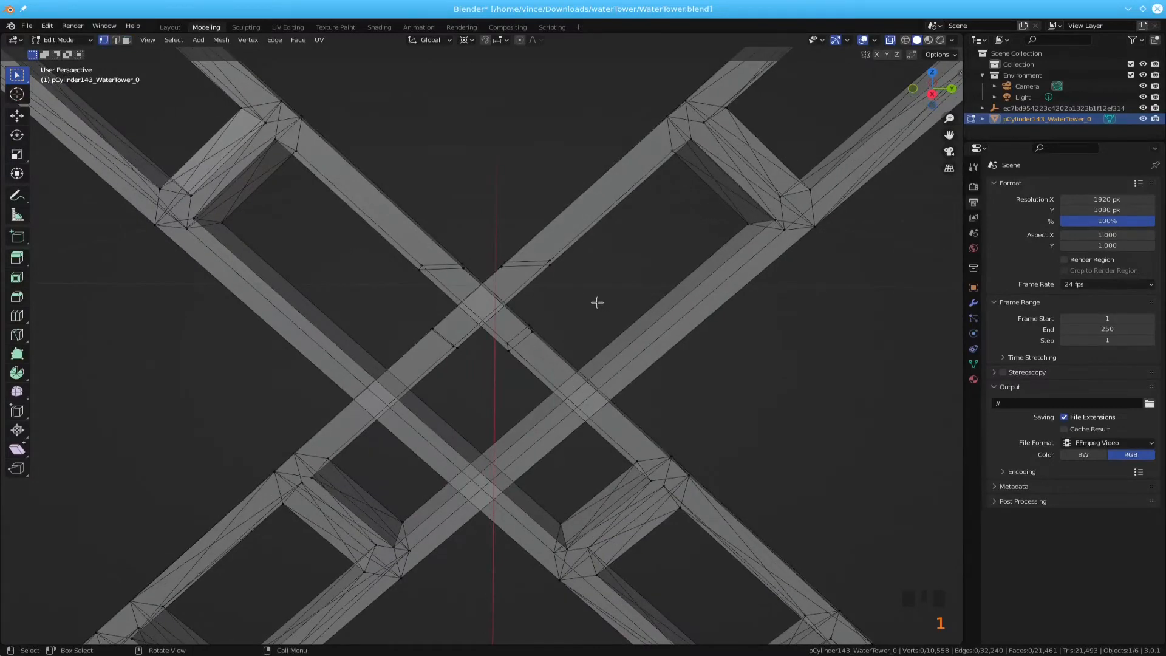
{"action": "scroll", "coordinate": [594, 302], "scroll_direction": "up", "scroll_amount": 2}
{"action": "scroll", "coordinate": [580, 296], "scroll_direction": "down", "scroll_amount": 2}
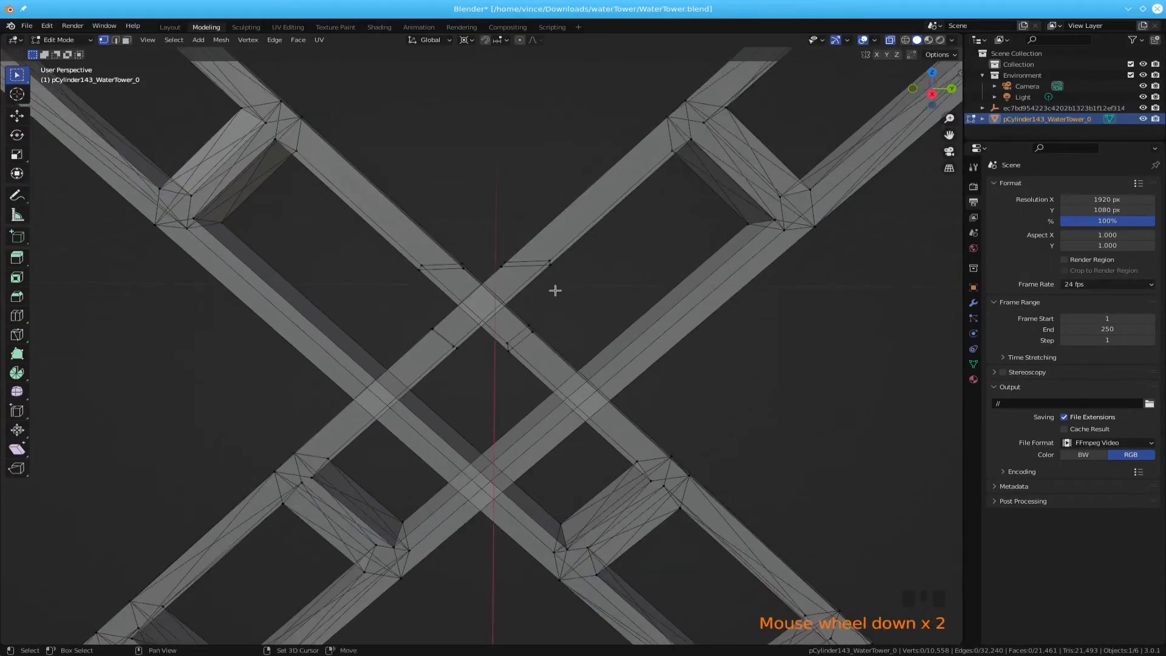
{"action": "middle_click_drag", "start_coordinate": [555, 291], "coordinate": [570, 343], "text": "shift"}
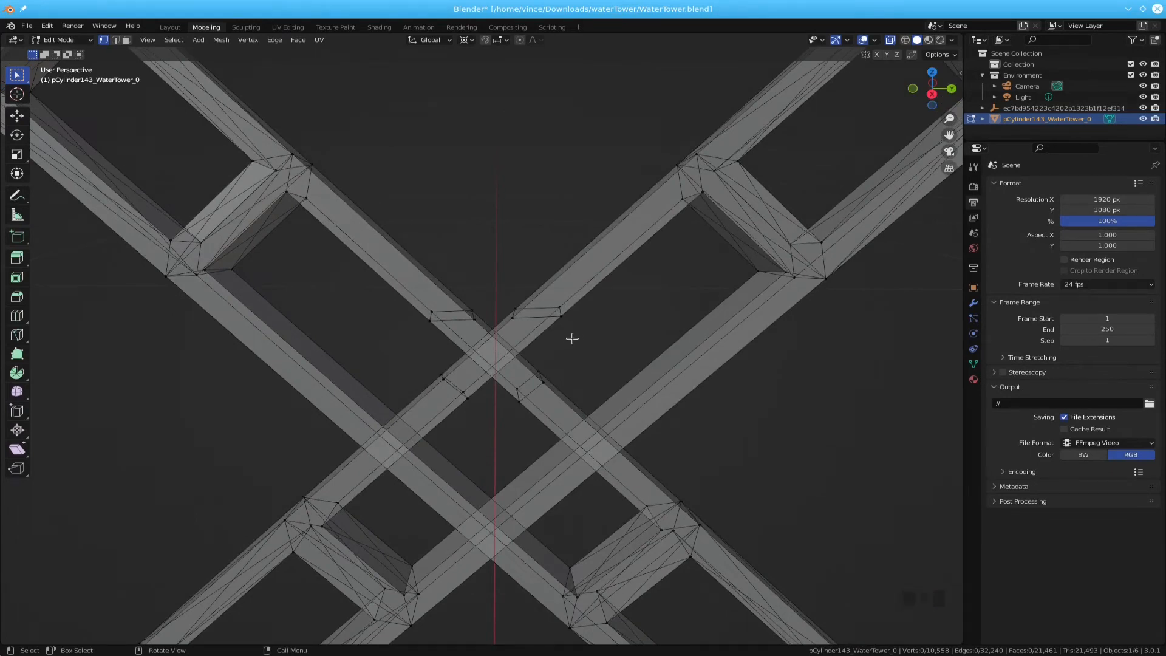
{"action": "left_click", "coordinate": [514, 319]}
{"action": "key", "text": "alt+z"}
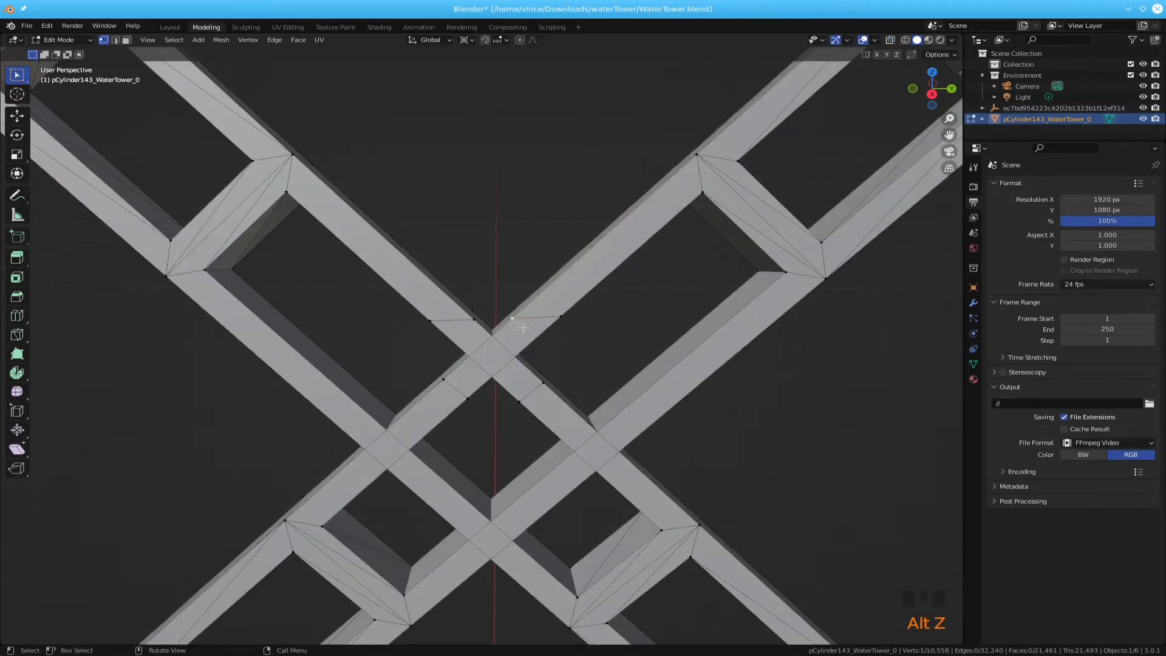
{"action": "key", "text": "g"}
{"action": "key", "text": "g"}
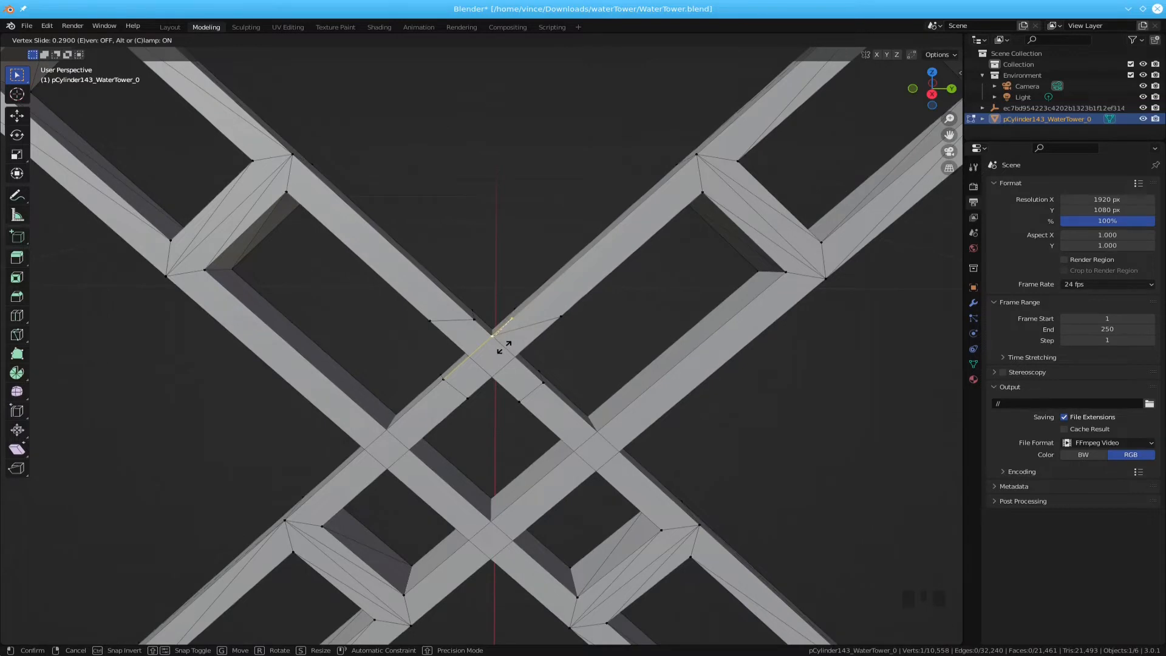
{"action": "left_click", "coordinate": [504, 347]}
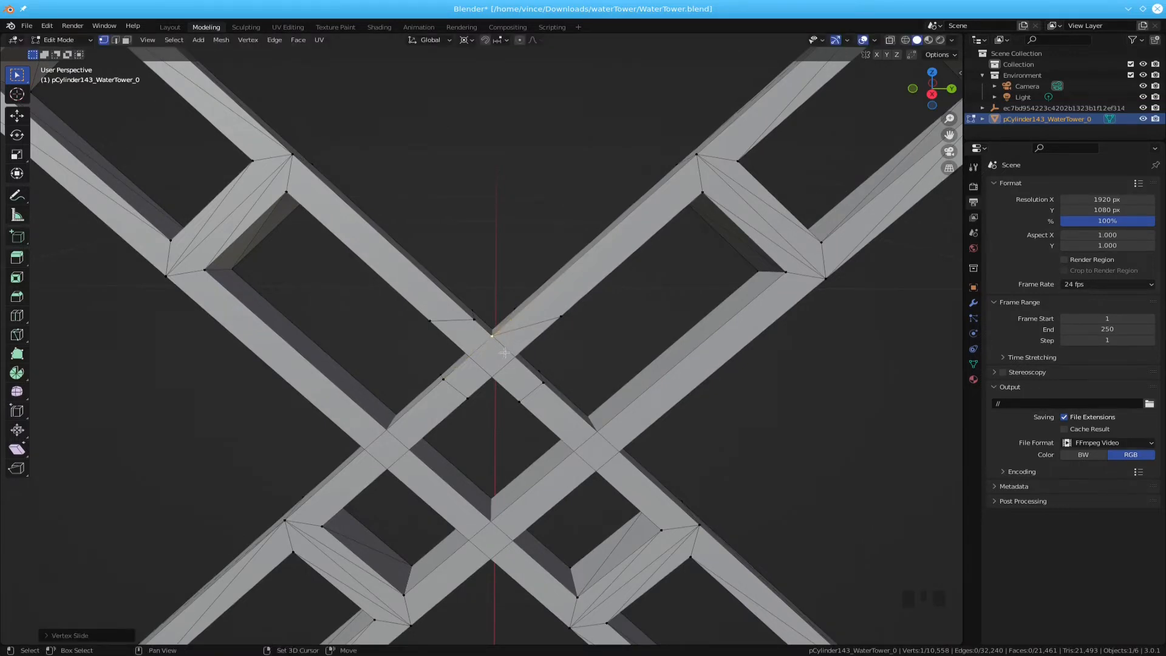
{"action": "left_click", "coordinate": [467, 317], "text": "shift"}
{"action": "key", "text": "m"}
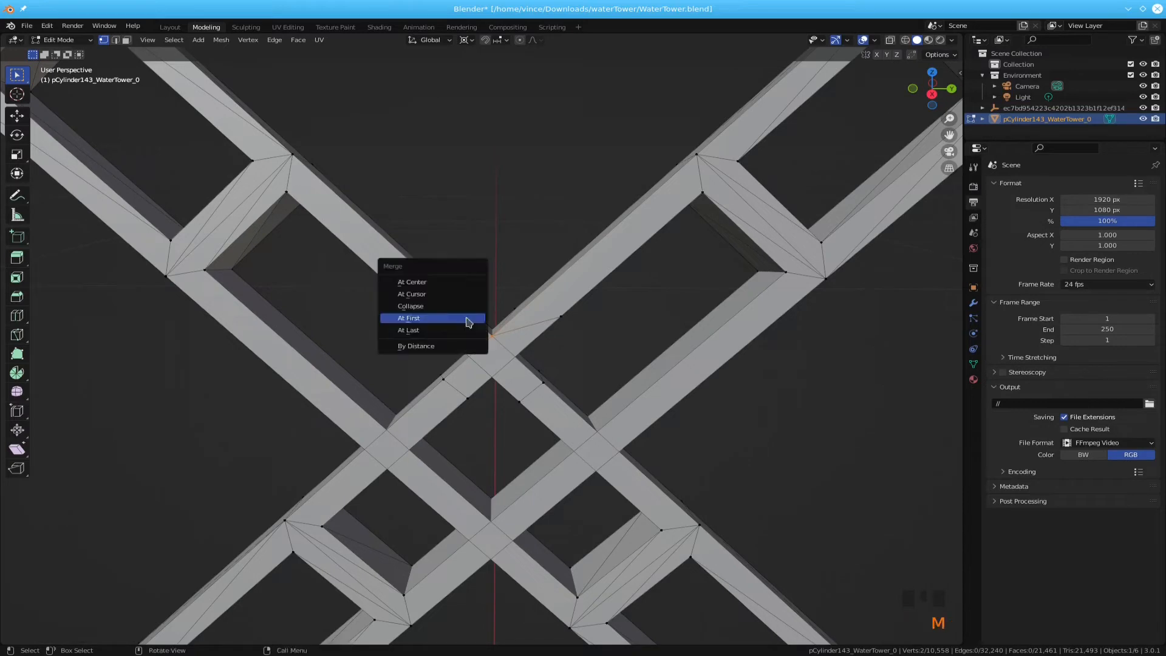
{"action": "left_click", "coordinate": [469, 318]}
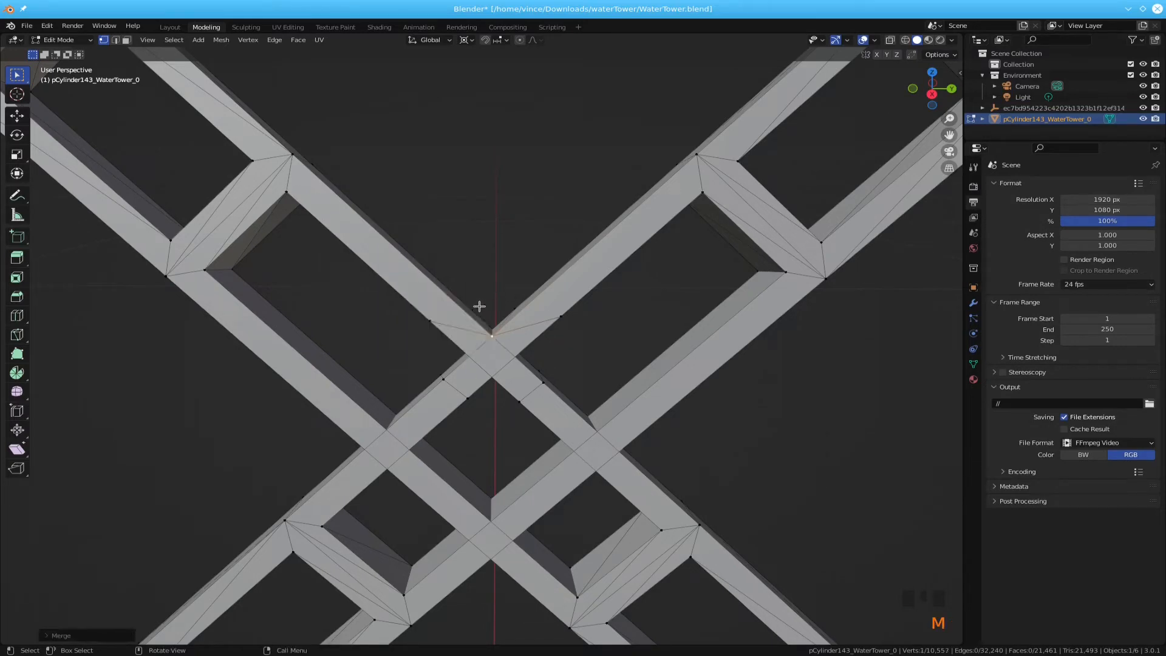
Slide the upper-right rail's lower cut vertex to the crossing's right corner and merge the lower-right rail's upper cut vertex into it At First.
{"action": "left_click", "coordinate": [559, 313]}
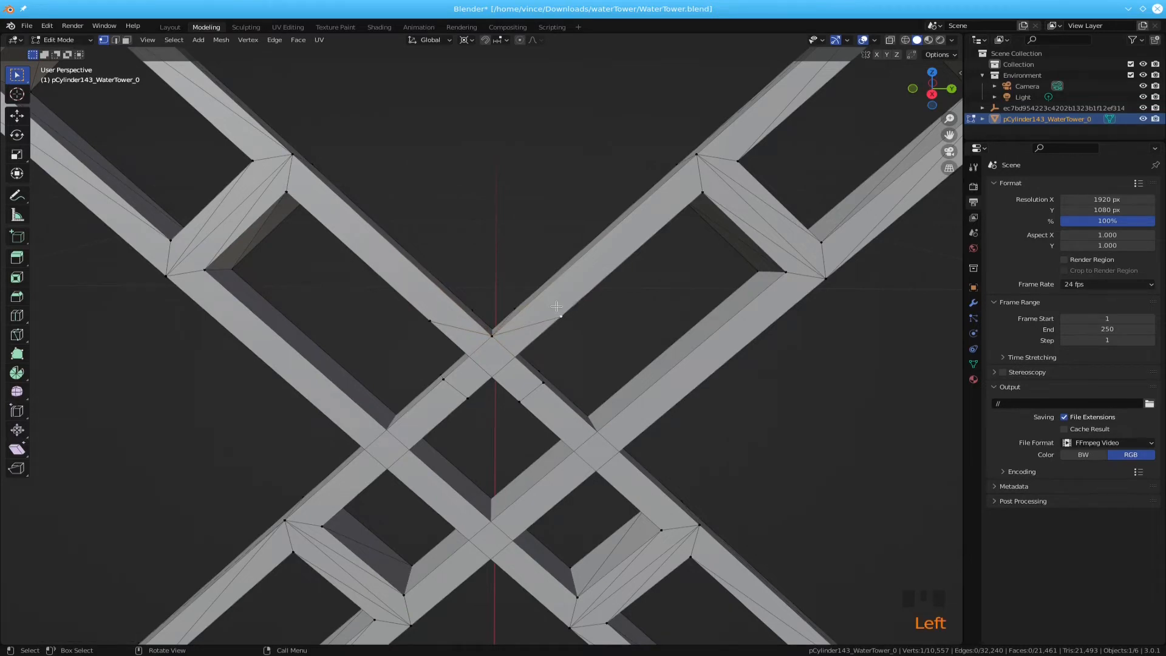
{"action": "key", "text": "g"}
{"action": "key", "text": "g"}
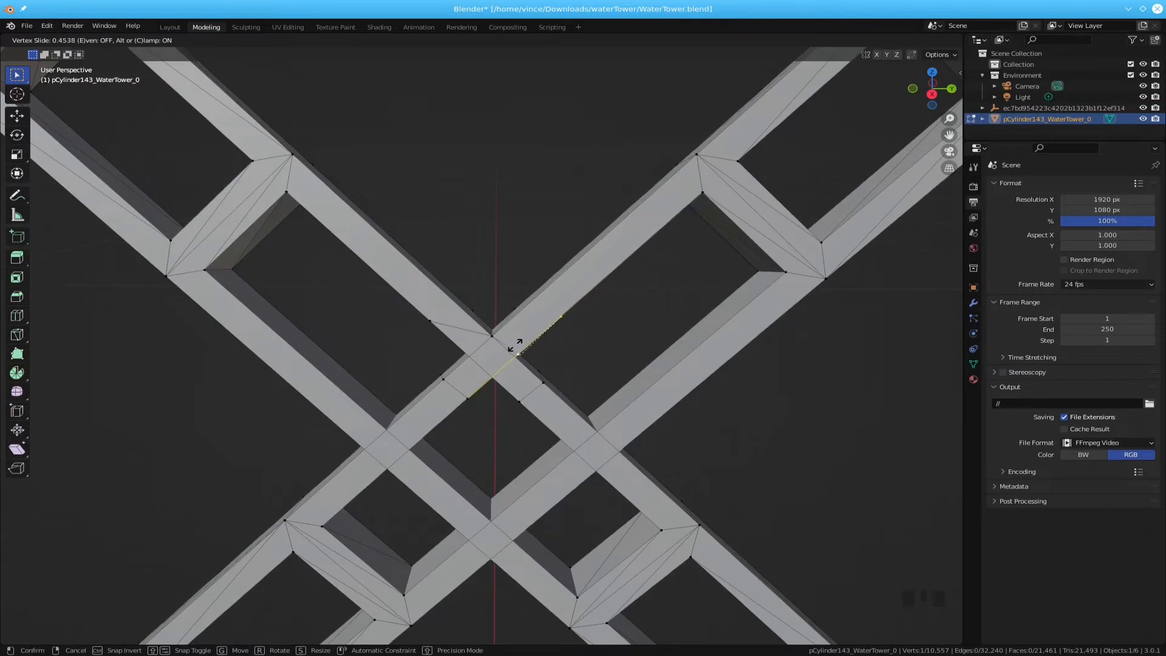
{"action": "left_click", "coordinate": [492, 377]}
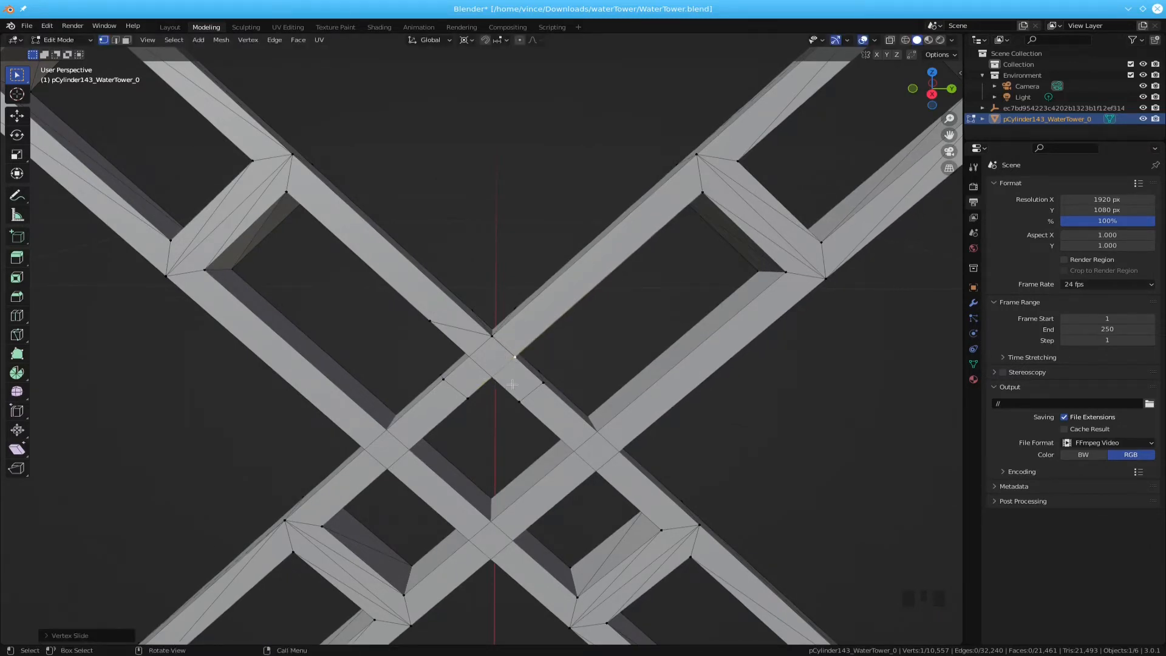
{"action": "left_click", "coordinate": [540, 384], "text": "shift"}
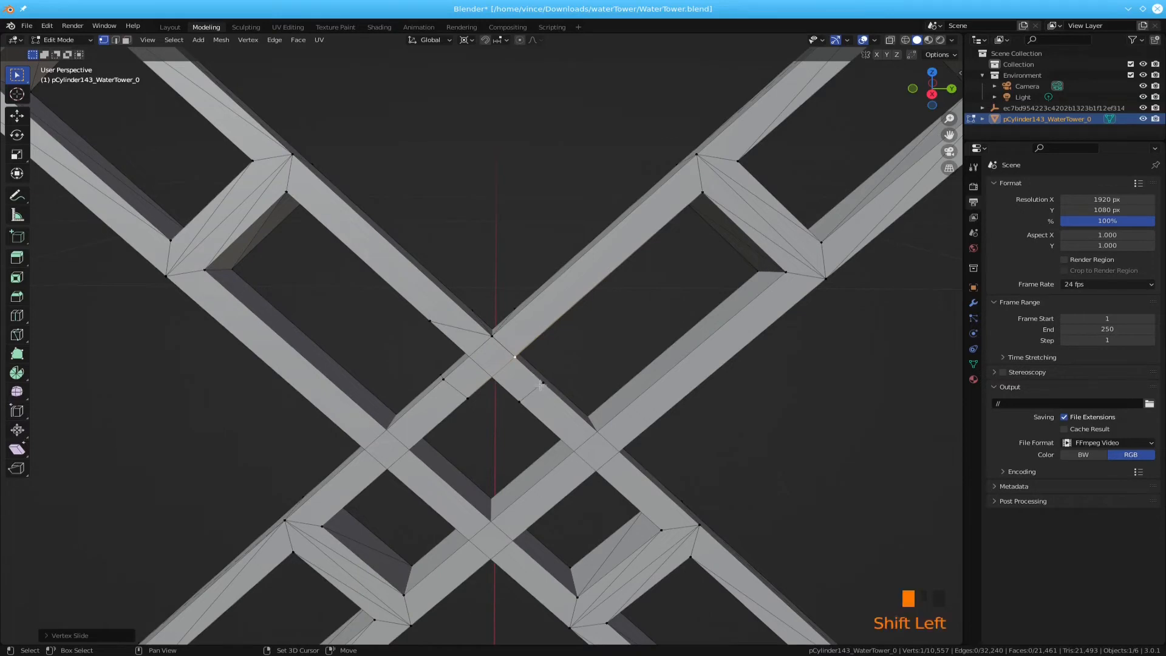
{"action": "key", "text": "m"}
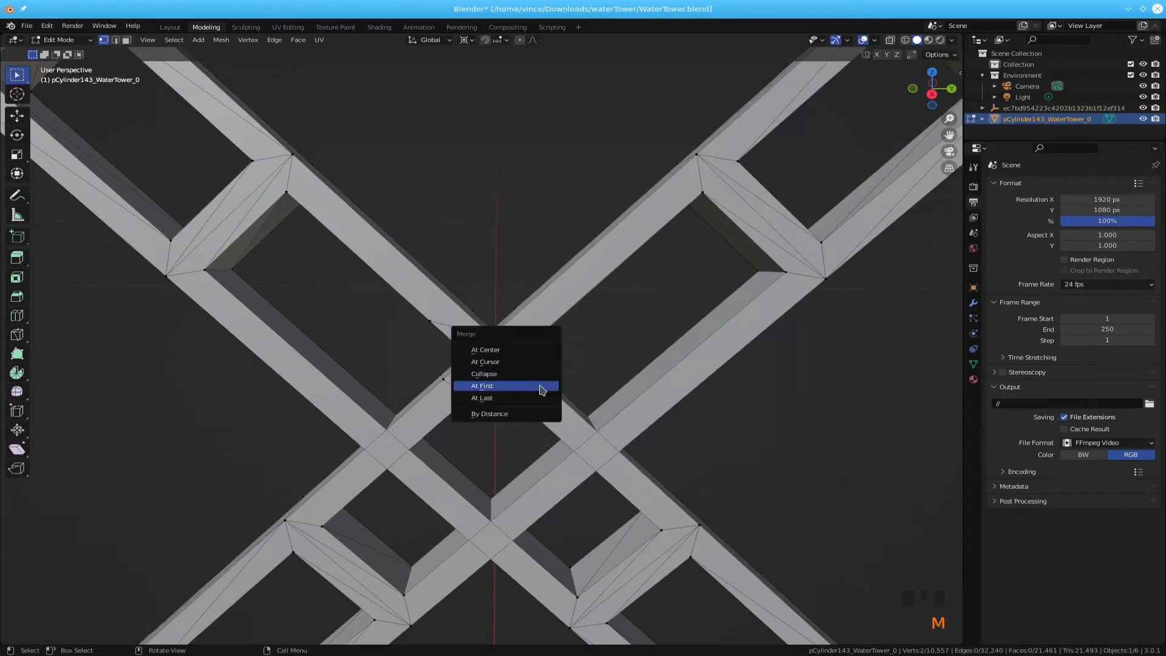
{"action": "left_click", "coordinate": [540, 385]}
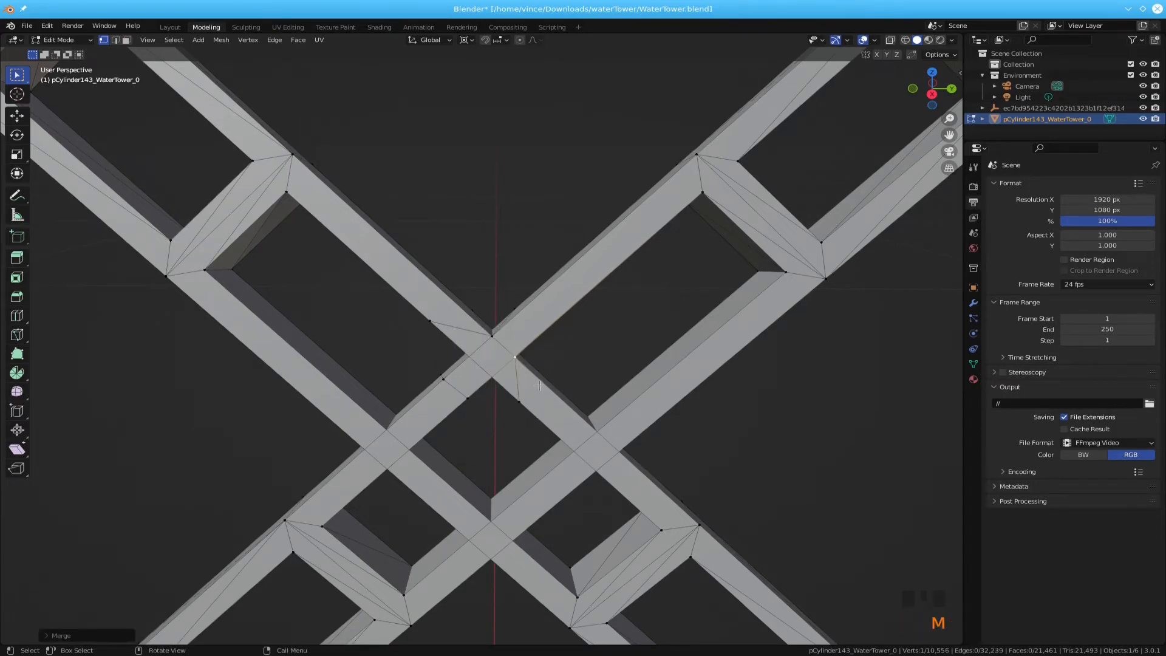
Slide the lower-right rail's remaining cut vertex to the crossing's bottom corner and merge the lower-left rail's lower cut vertex into it.
{"action": "left_click", "coordinate": [529, 393]}
{"action": "key", "text": "shift+v"}
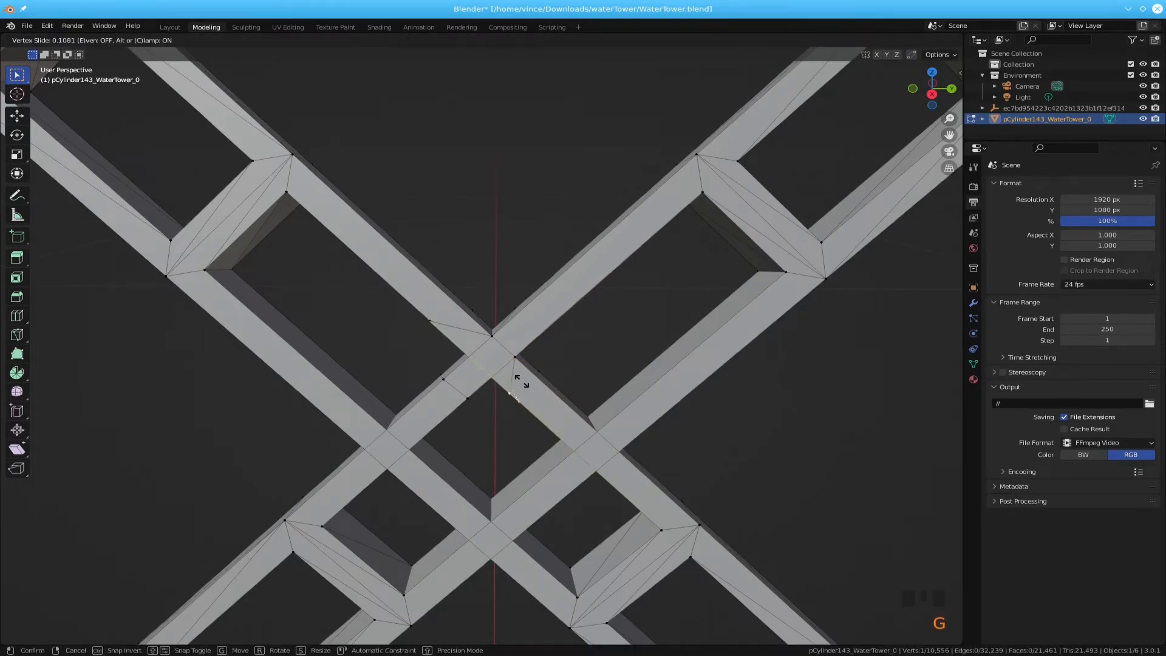
{"action": "left_click", "coordinate": [475, 320]}
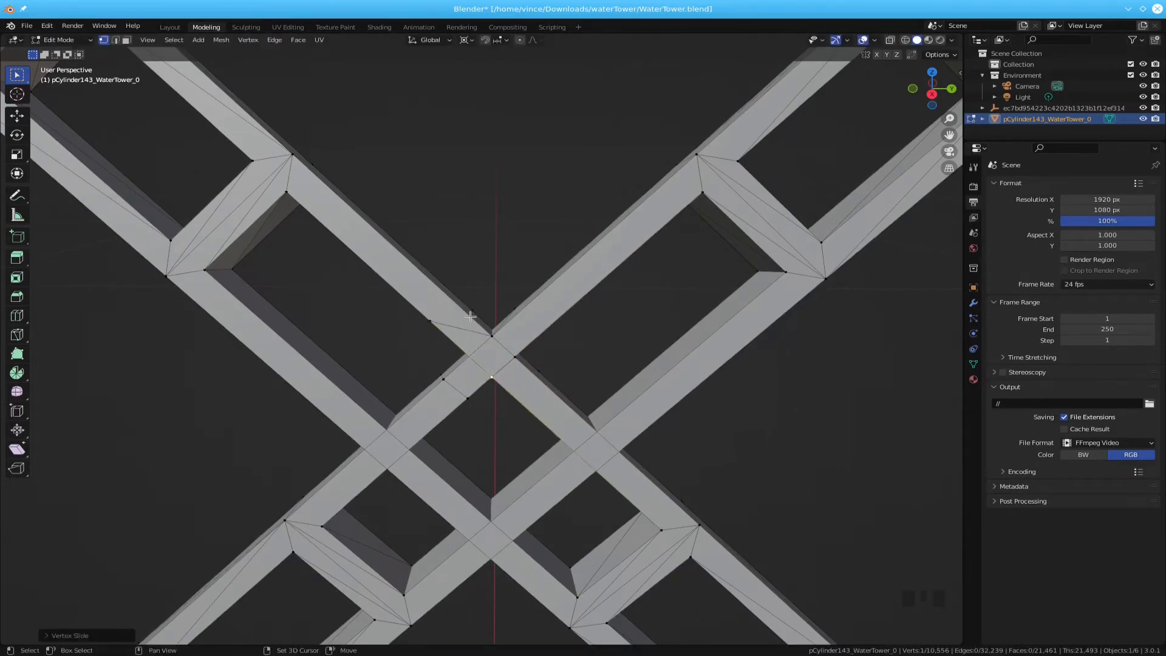
{"action": "left_click", "coordinate": [466, 387], "text": "shift"}
{"action": "left_click", "coordinate": [465, 387], "text": "shift"}
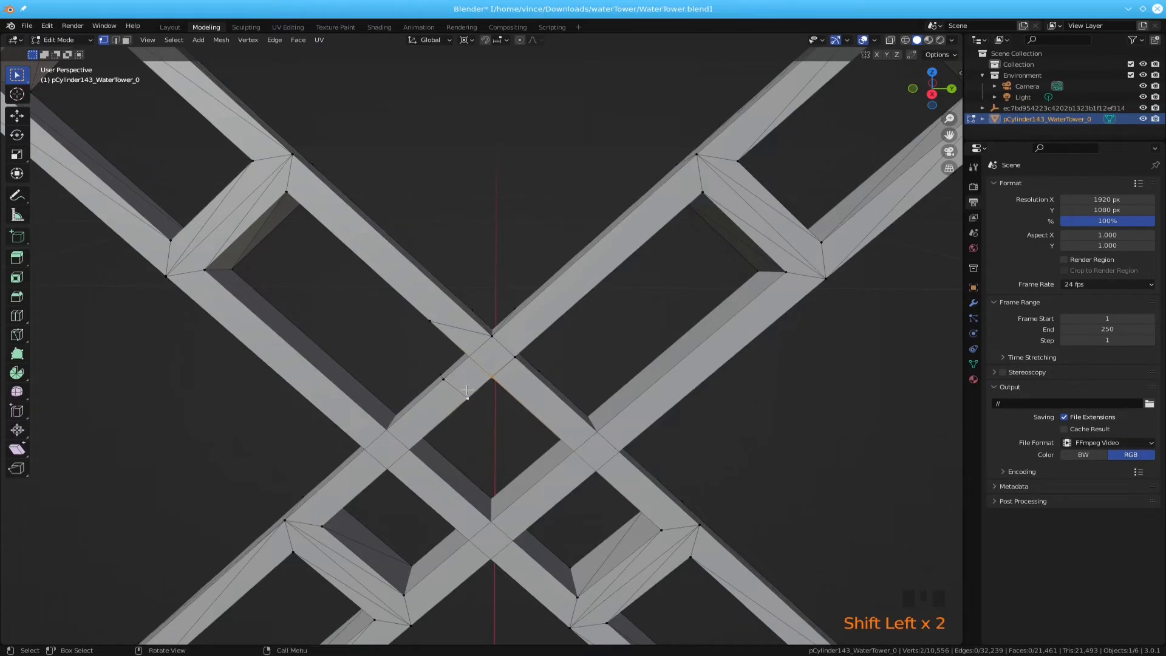
{"action": "key", "text": "m"}
{"action": "left_click", "coordinate": [469, 392]}
Slide the lower-left rail's upper cut vertex to the crossing's left corner and merge the upper-left rail's cut vertex into it At First.
{"action": "key", "text": "shift+v"}
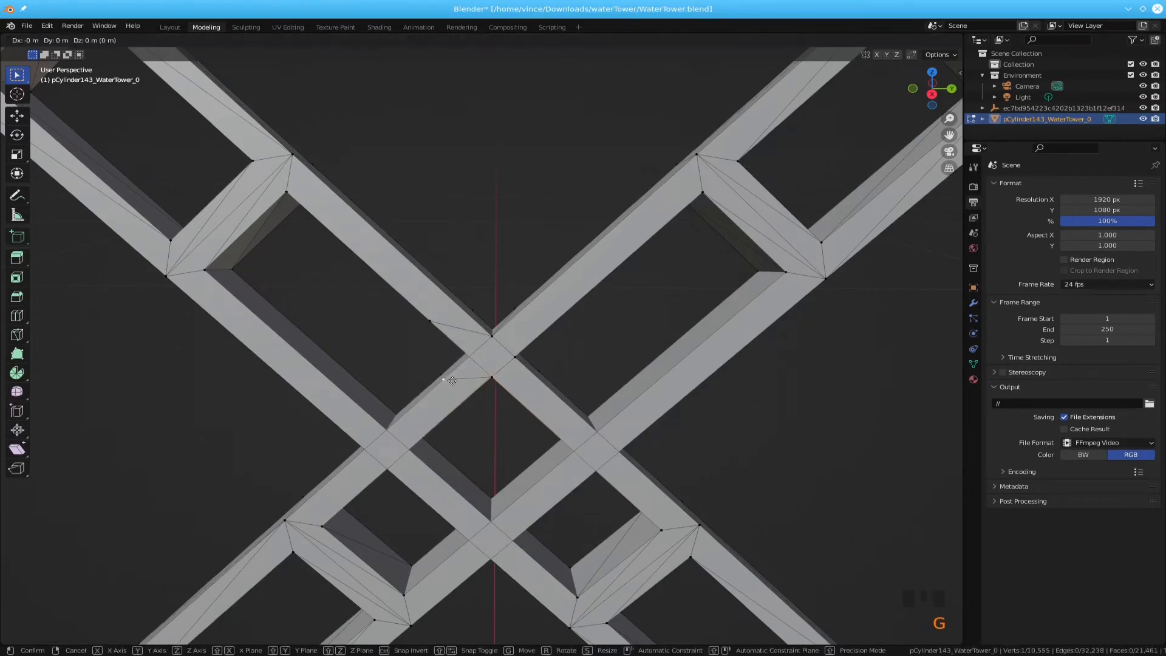
{"action": "left_click", "coordinate": [481, 361]}
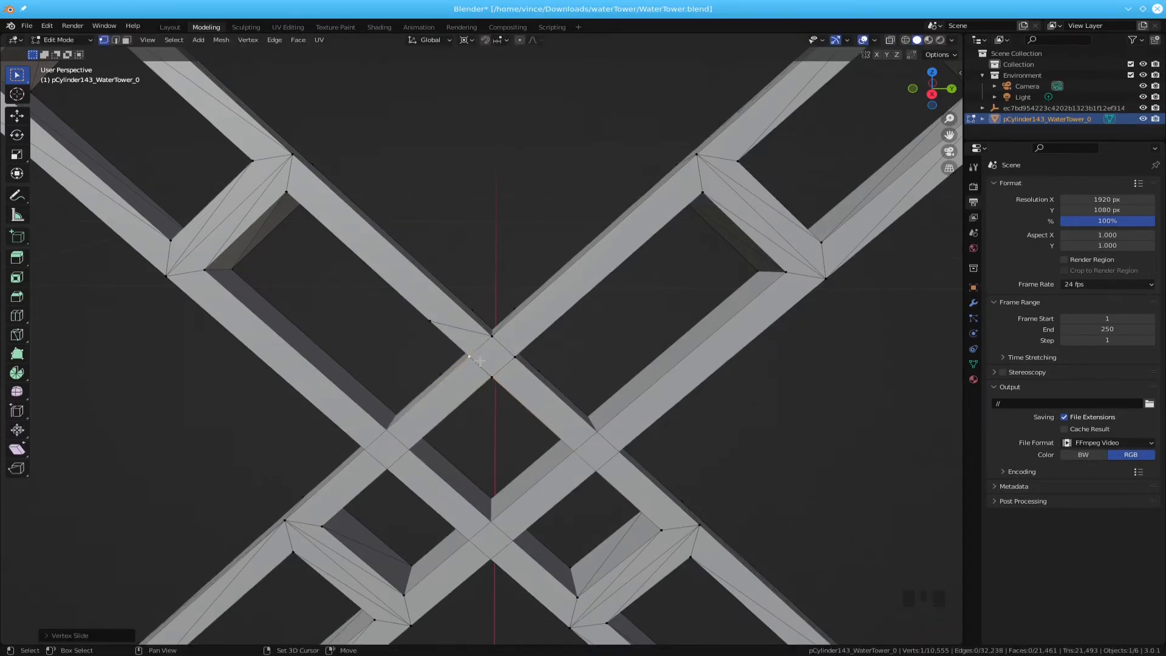
{"action": "key", "text": "m"}
{"action": "left_click", "coordinate": [480, 362]}
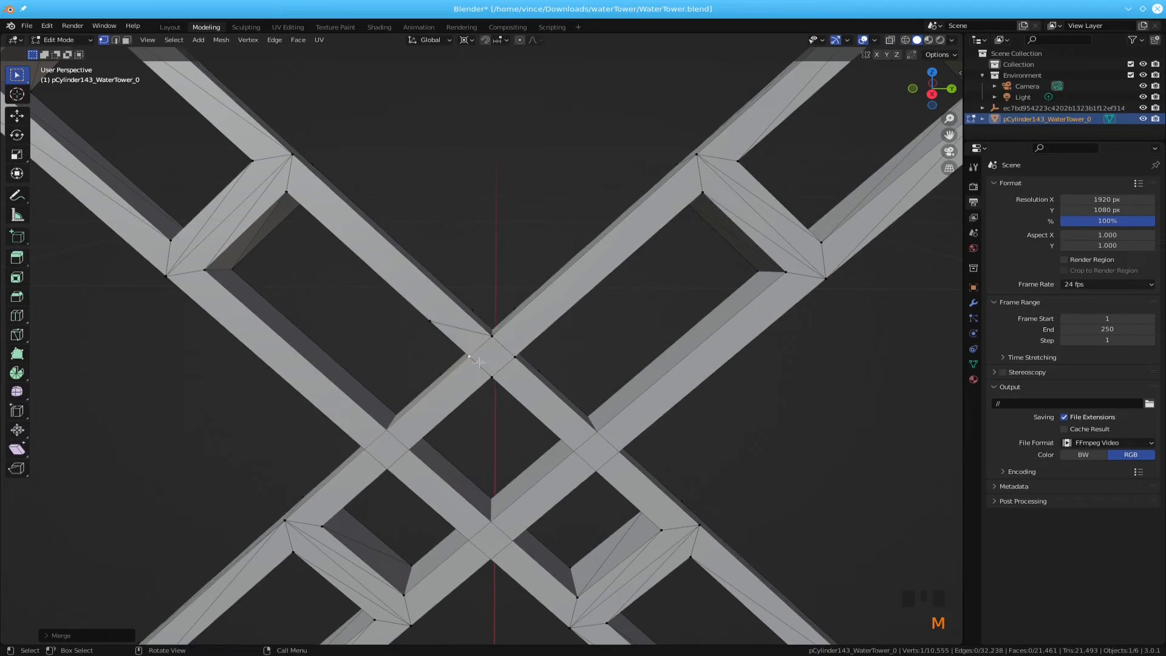
{"action": "left_click", "coordinate": [432, 315], "text": "shift"}
{"action": "key", "text": "m"}
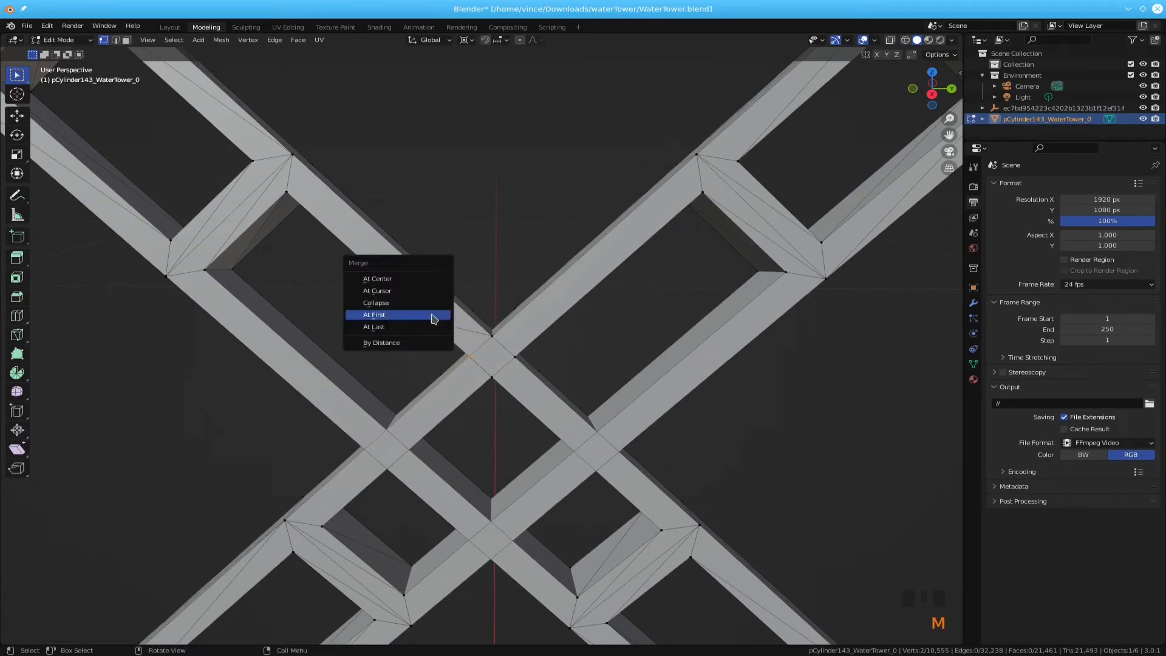
{"action": "left_click", "coordinate": [433, 316]}
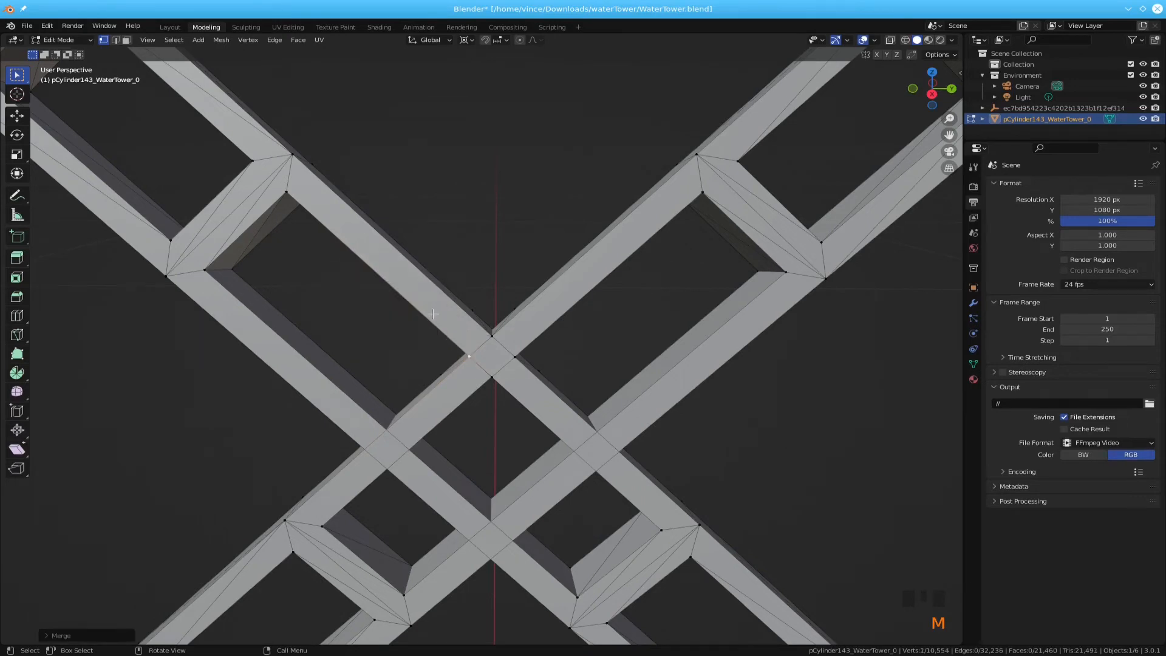
In face selection mode, pick the rail faces around the cleaned crossing and its adjoining side faces to check how they are divided.
{"action": "key", "text": "3"}
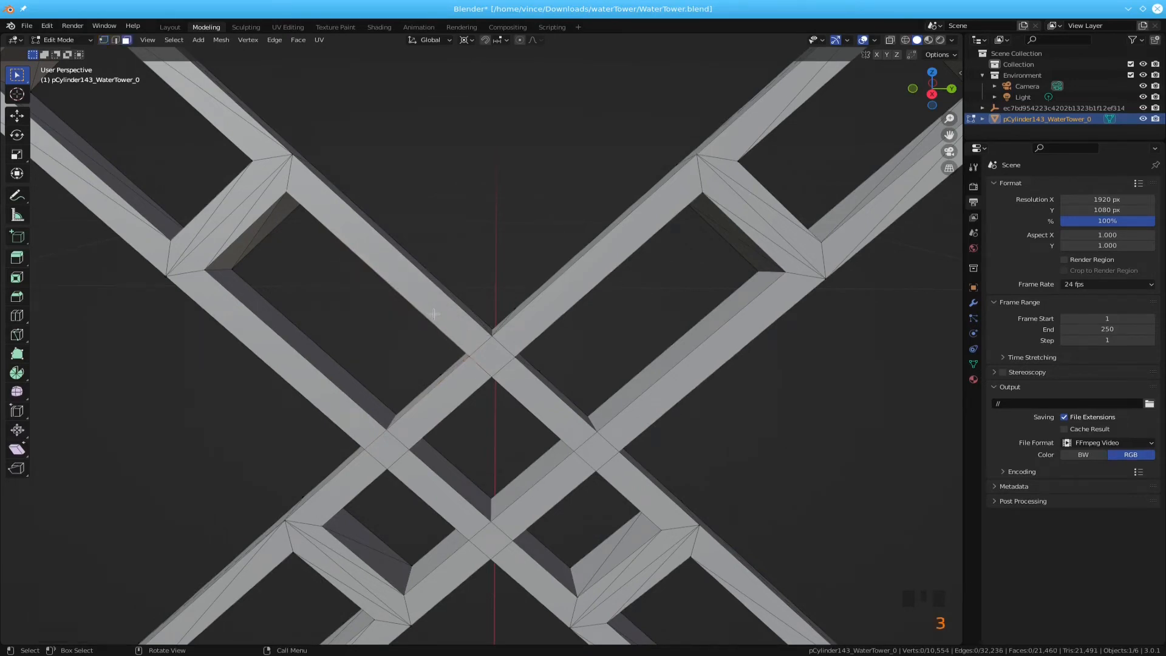
{"action": "left_click", "coordinate": [462, 328]}
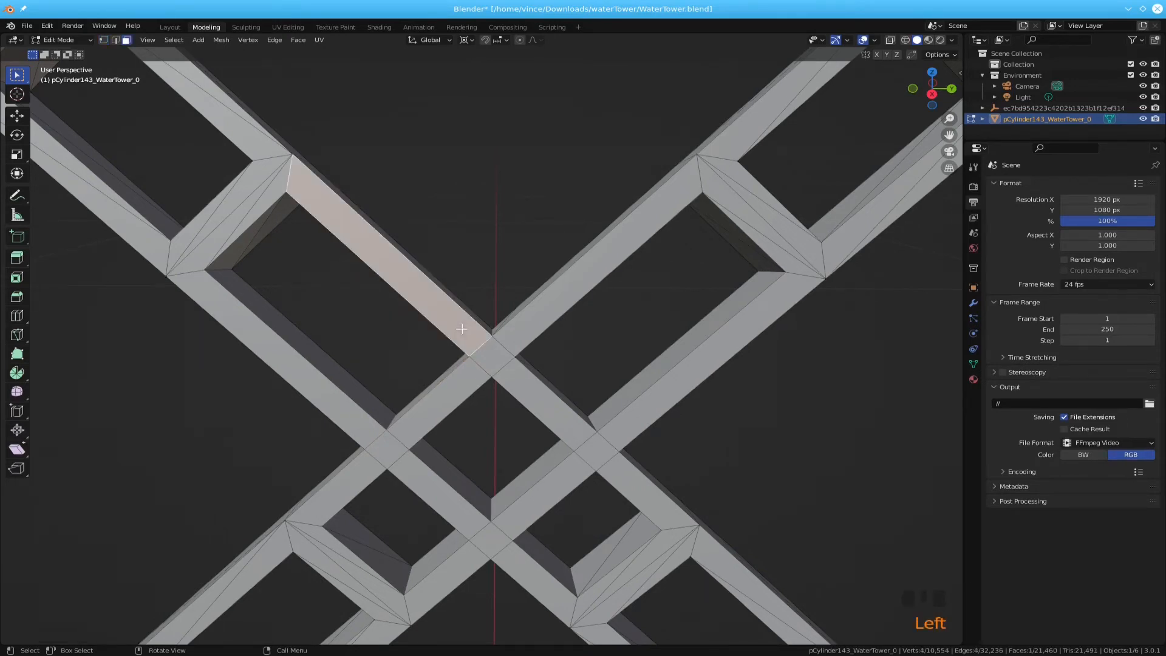
{"action": "left_click", "coordinate": [493, 353]}
{"action": "left_click", "coordinate": [528, 382]}
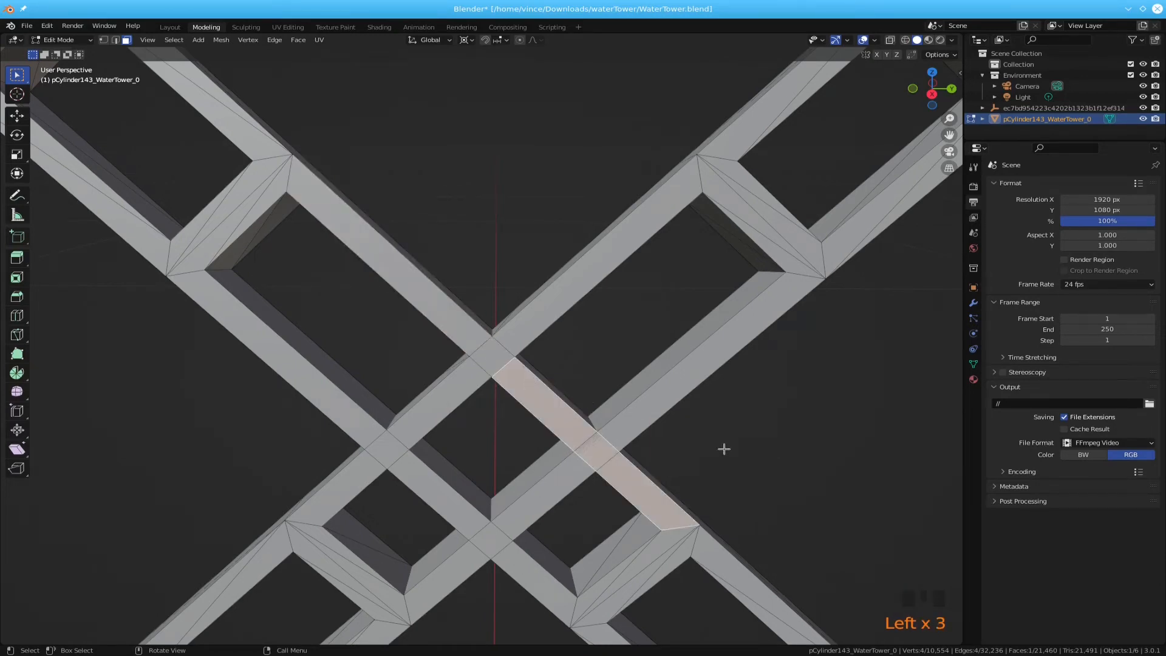
{"action": "left_click", "coordinate": [567, 295]}
{"action": "left_click", "coordinate": [454, 386]}
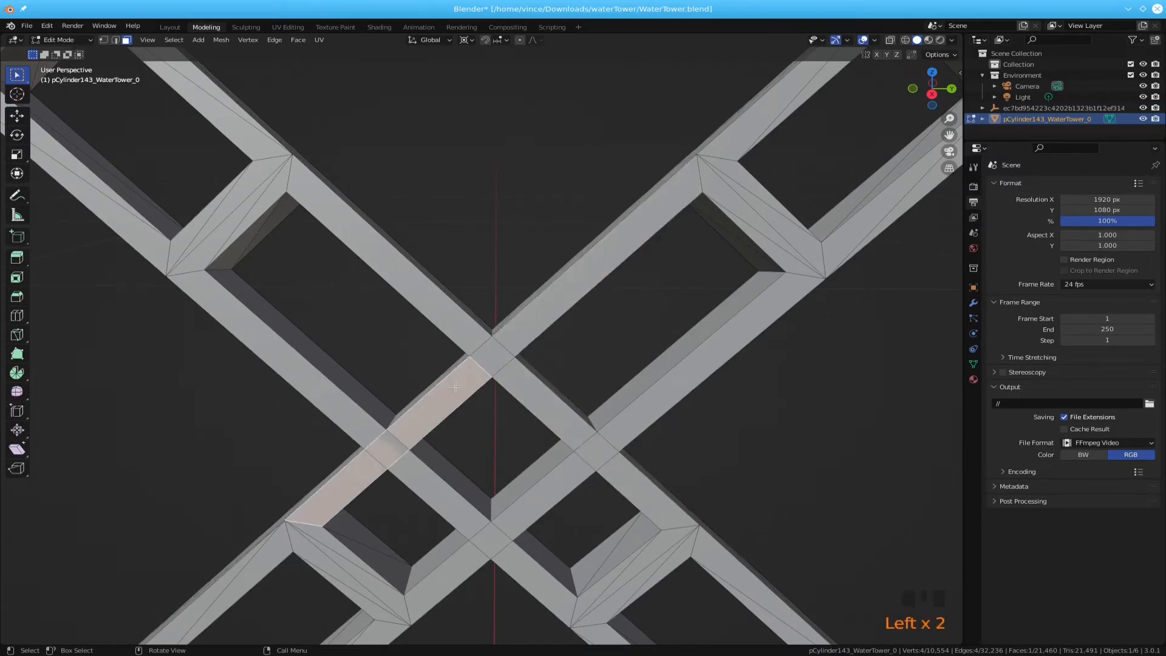
{"action": "left_click", "coordinate": [489, 351]}
{"action": "middle_click_drag", "start_coordinate": [568, 331], "coordinate": [585, 376]}
{"action": "left_click", "coordinate": [514, 321]}
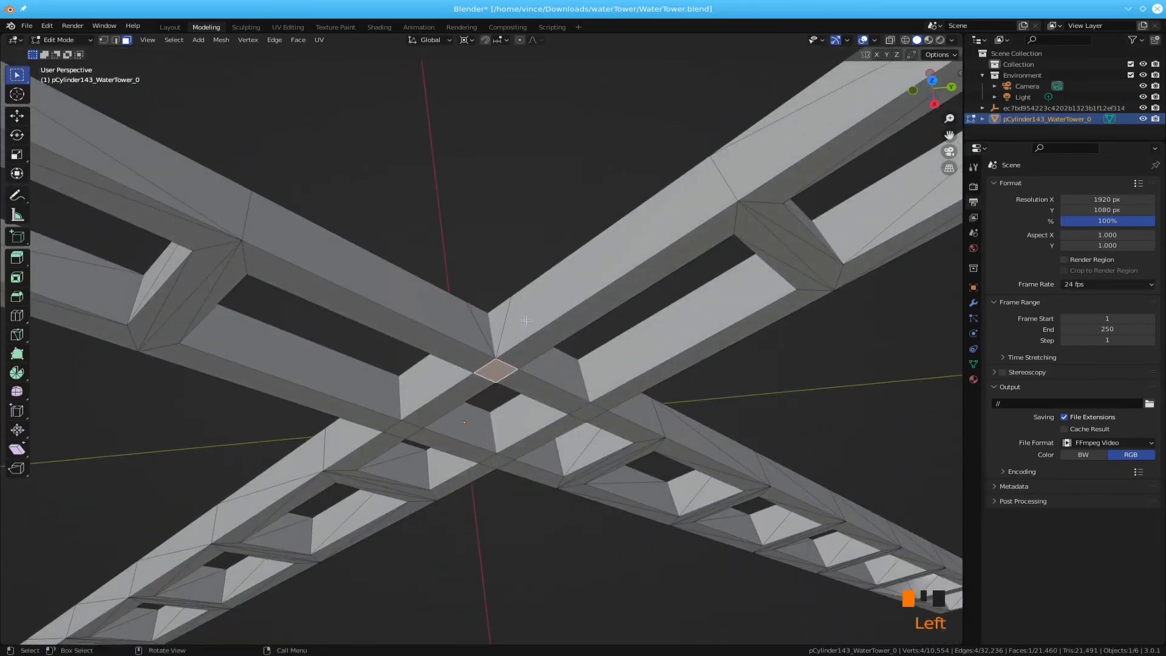
{"action": "left_click", "coordinate": [493, 324]}
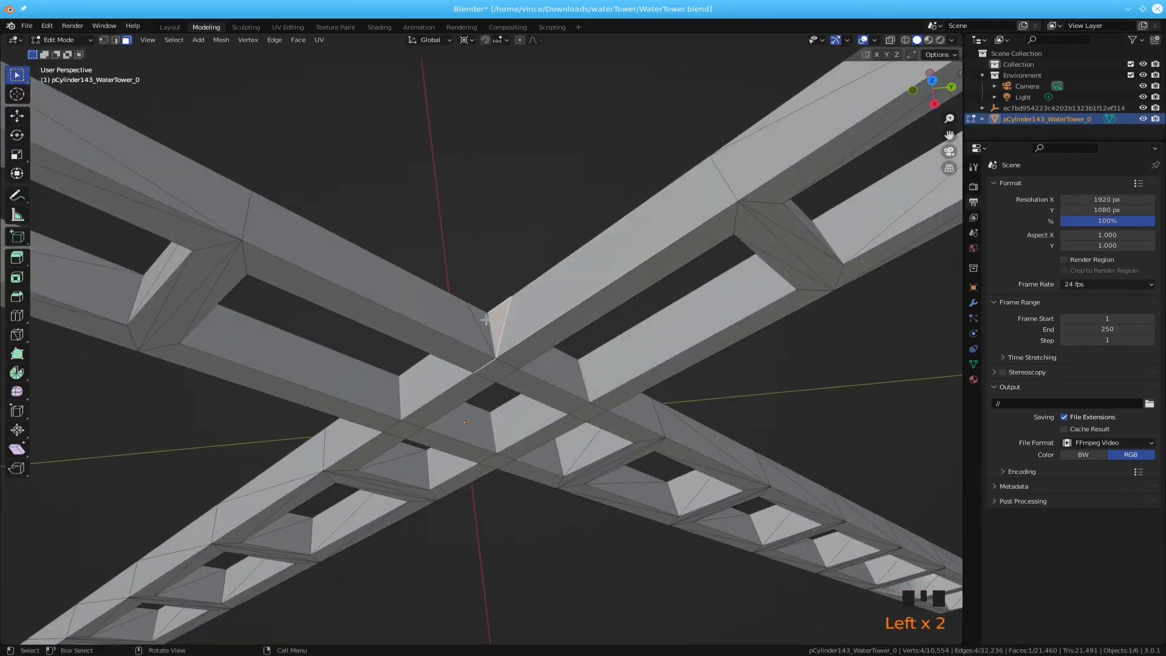
On the brace's opposite side, slide the lower-right rail's upper cut vertex to the crossing's right corner and merge the upper-right rail's cut vertex into it.
{"action": "middle_click_drag", "start_coordinate": [484, 327], "coordinate": [523, 479]}
{"action": "left_click", "coordinate": [456, 315]}
{"action": "key", "text": "1"}
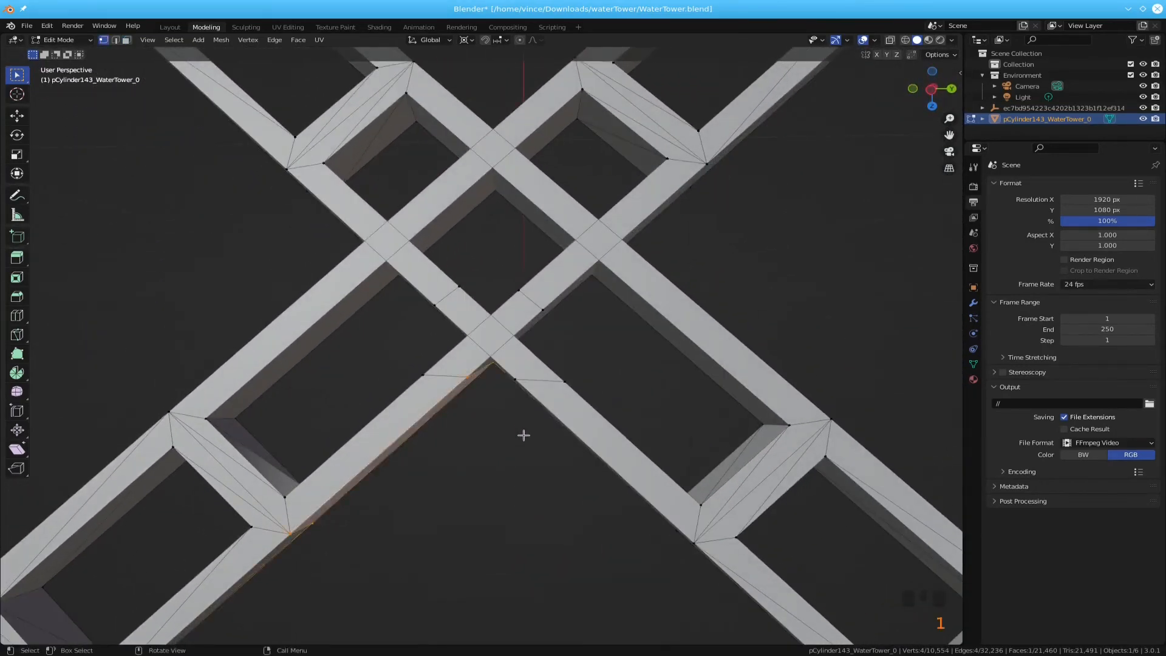
{"action": "left_click", "coordinate": [560, 384]}
{"action": "key", "text": "g"}
{"action": "key", "text": "g"}
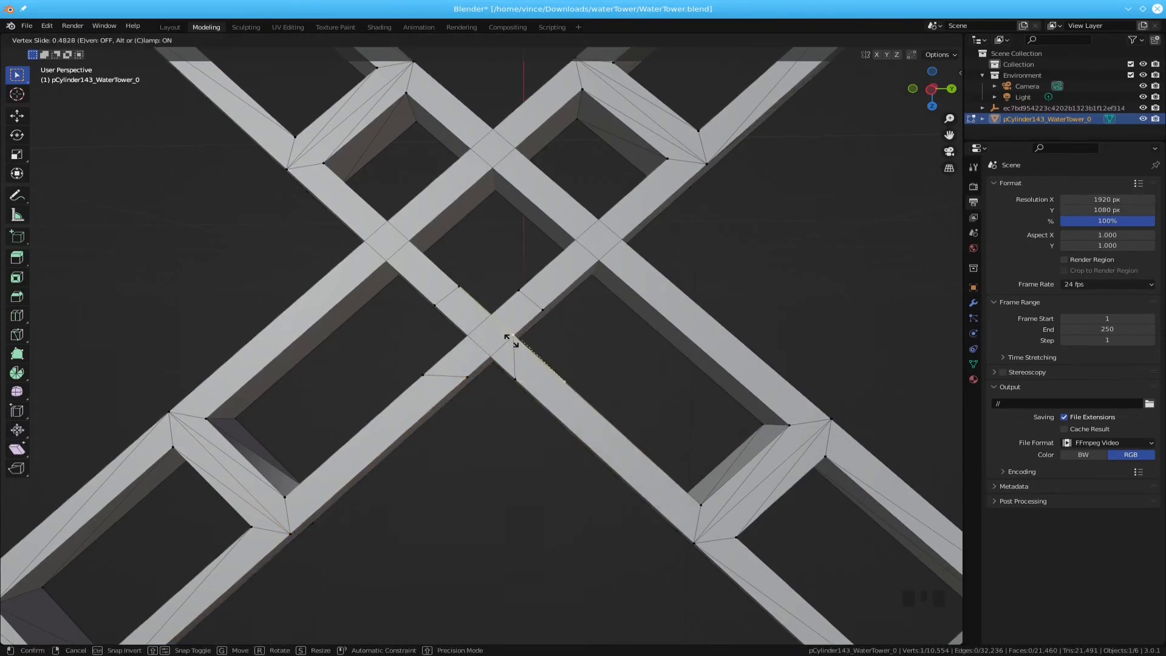
{"action": "left_click", "coordinate": [511, 341]}
{"action": "left_click", "coordinate": [548, 306], "text": "shift"}
{"action": "key", "text": "m"}
{"action": "left_click", "coordinate": [550, 304]}
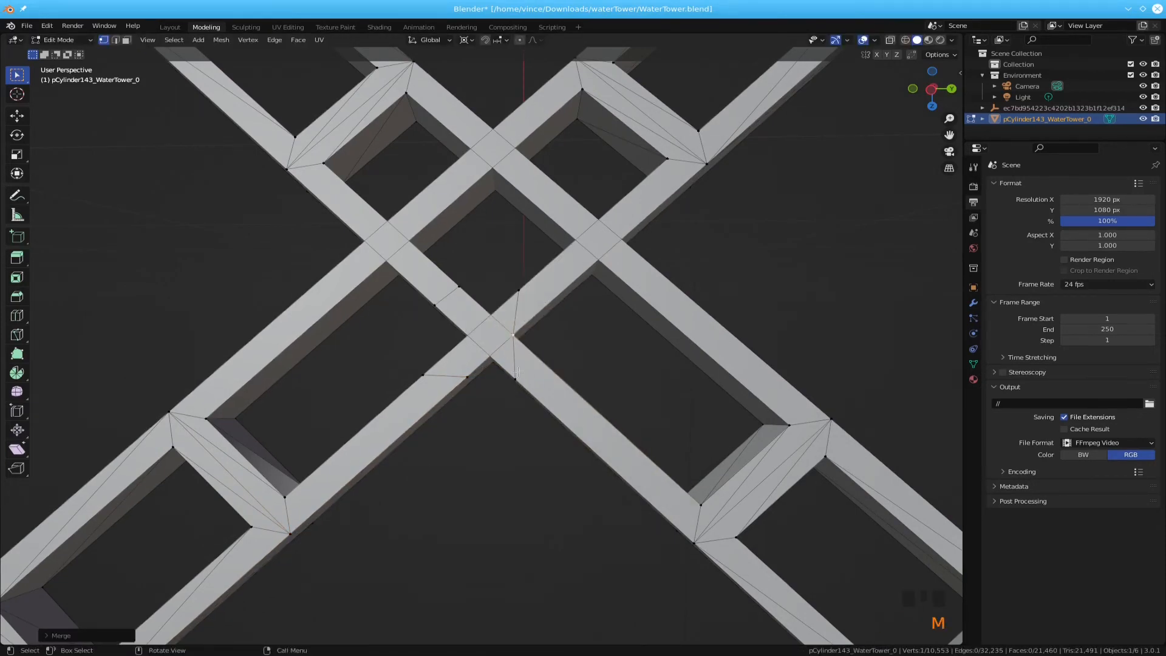
Slide the lower-right rail's other cut vertex to the crossing's bottom corner and merge the lower-left rail's lower cut vertex into it.
{"action": "left_click", "coordinate": [459, 370], "text": "shift"}
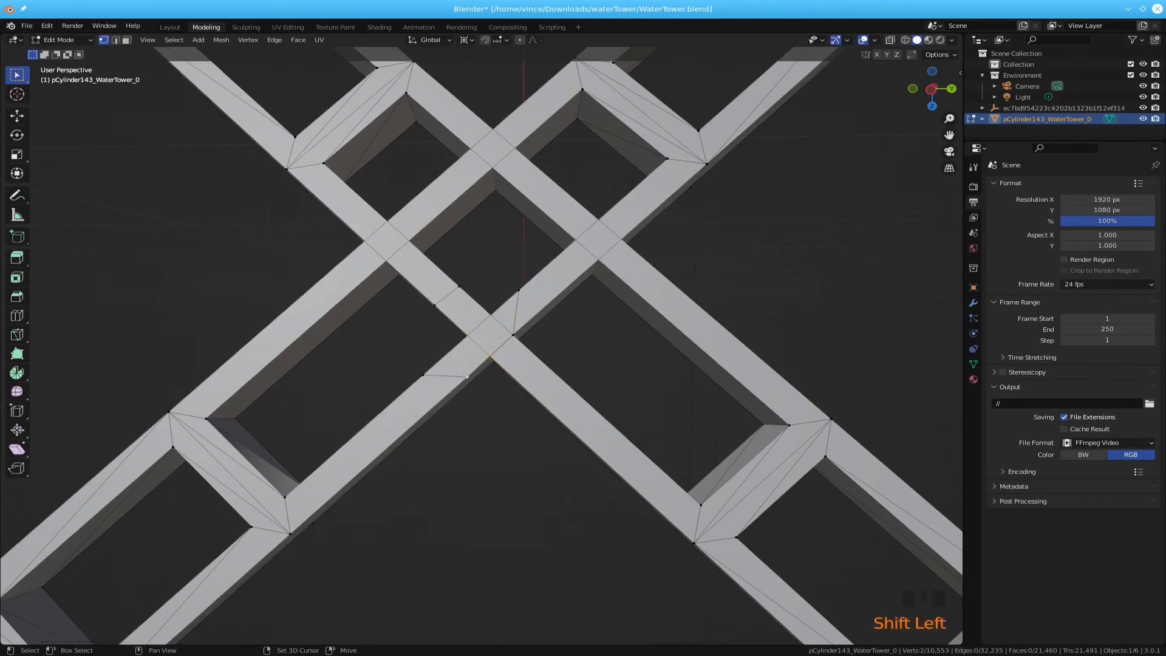
{"action": "key", "text": "m"}
{"action": "left_click", "coordinate": [461, 368]}
Slide the lower-left rail's upper cut vertex to the crossing's left corner and merge the upper-left rail's lower cut vertex into it.
{"action": "key", "text": "g"}
{"action": "key", "text": "g"}
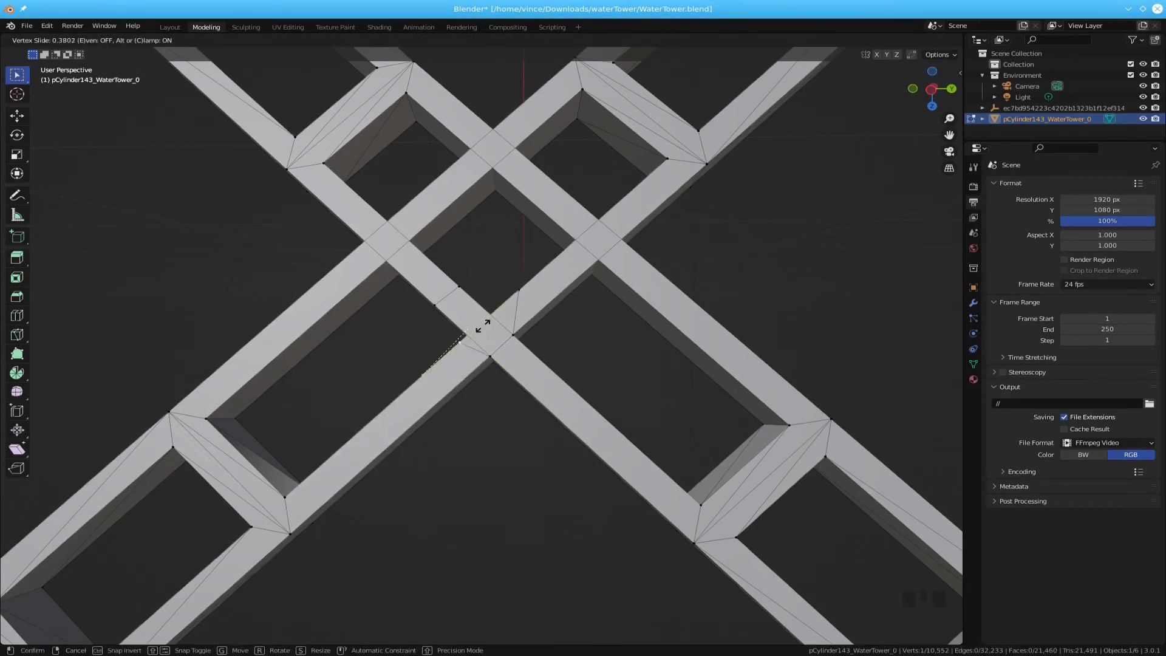
{"action": "left_click", "coordinate": [535, 244]}
{"action": "left_click", "coordinate": [435, 303], "text": "shift"}
{"action": "key", "text": "m"}
{"action": "left_click", "coordinate": [438, 301]}
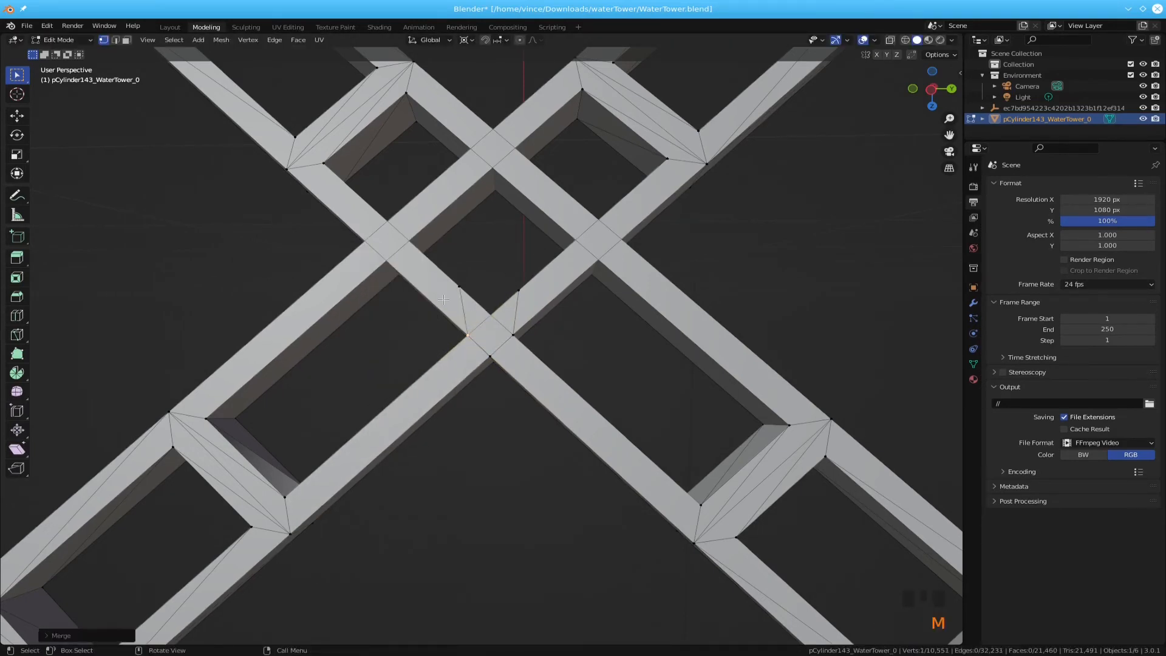
Slide the upper-left rail's remaining cut vertex to the crossing's top corner and merge the upper-right rail's cut vertex into it.
{"action": "left_click", "coordinate": [460, 288]}
{"action": "key", "text": "g"}
{"action": "key", "text": "g"}
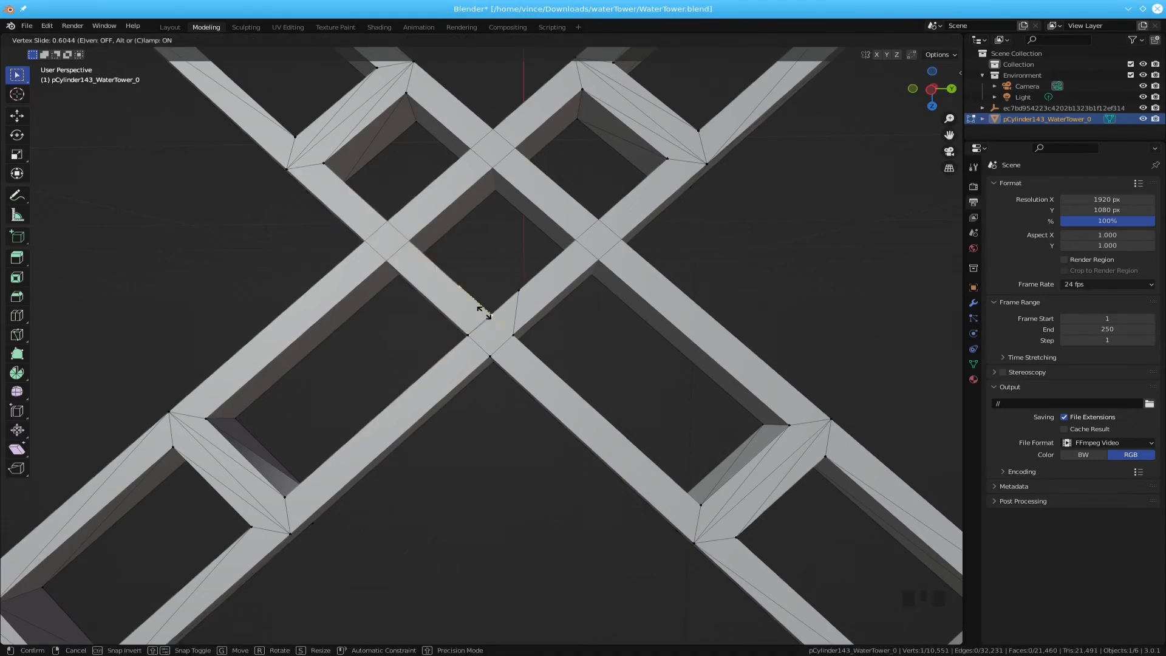
{"action": "left_click", "coordinate": [484, 311]}
{"action": "left_click", "coordinate": [518, 290], "text": "shift"}
{"action": "key", "text": "m"}
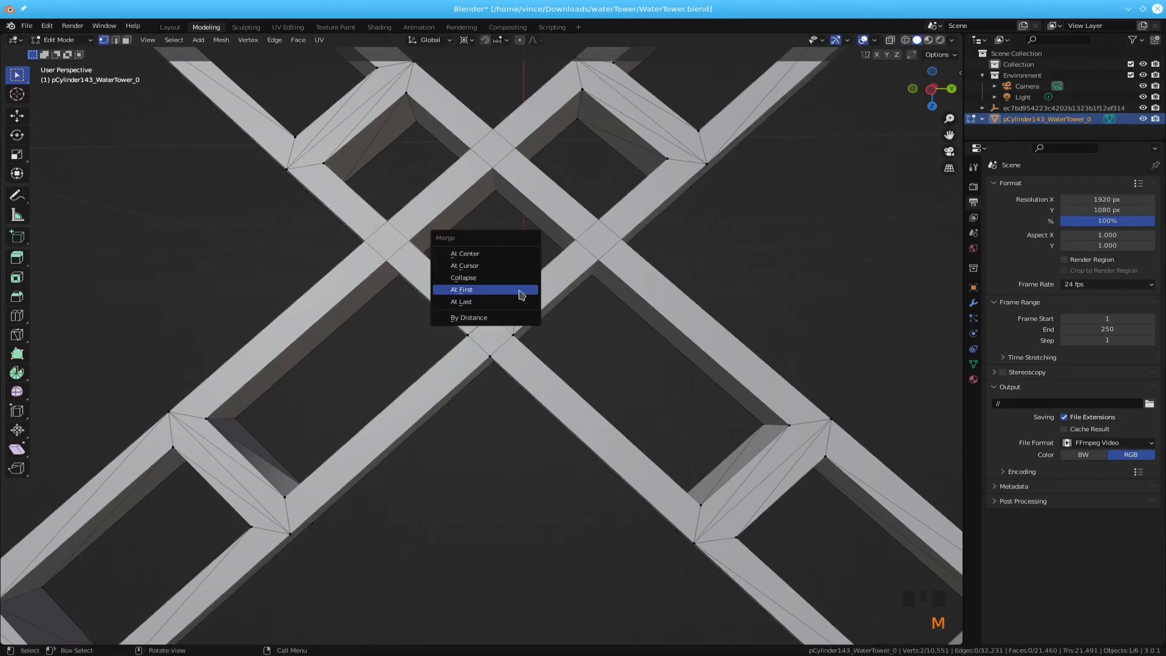
{"action": "left_click", "coordinate": [521, 291]}
In face selection mode, pick the crossing's centre face and the rail faces around it to check how they are divided.
{"action": "key", "text": "3"}
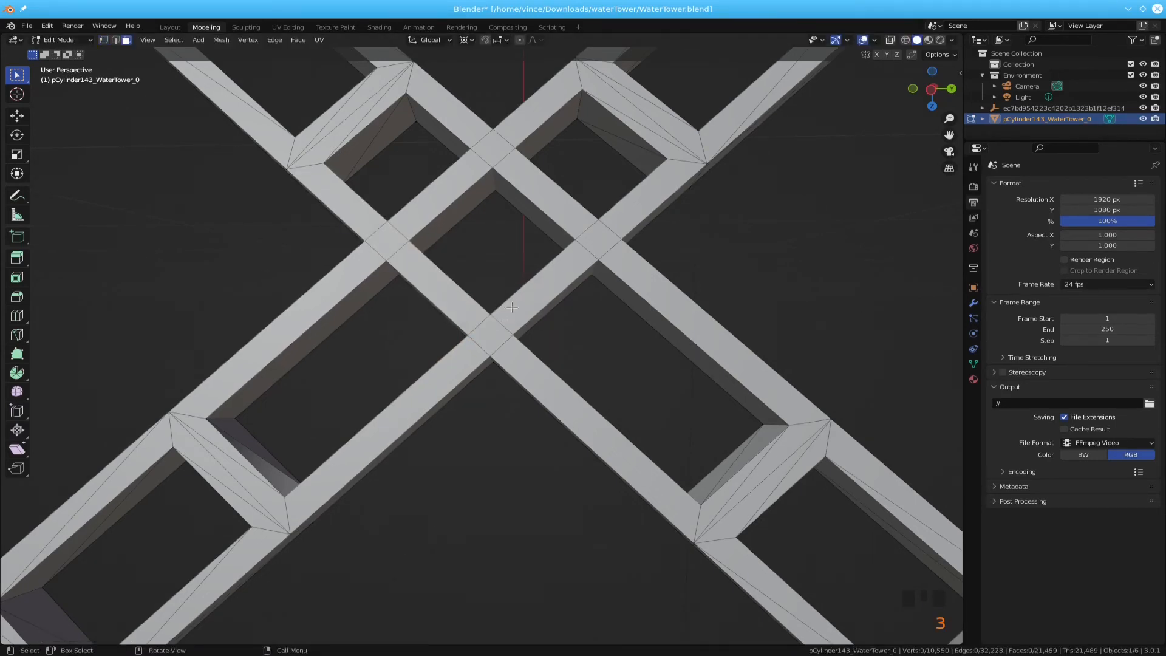
{"action": "left_click", "coordinate": [512, 309]}
{"action": "left_click", "coordinate": [492, 330]}
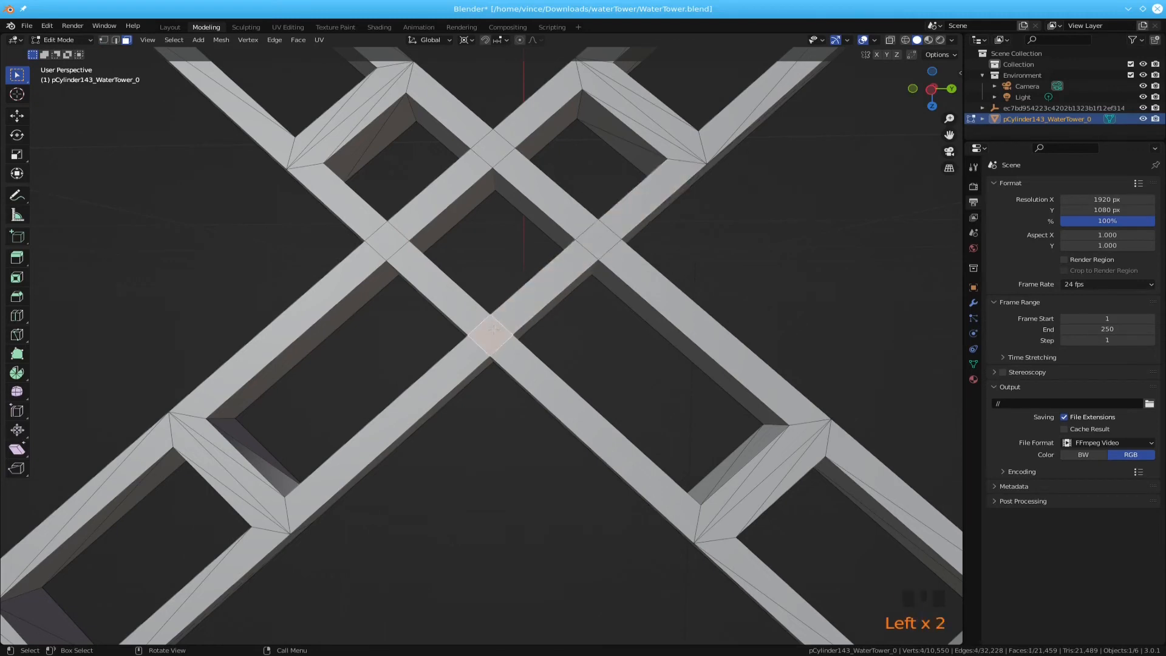
{"action": "left_click", "coordinate": [467, 308]}
{"action": "left_click", "coordinate": [463, 361]}
{"action": "left_click", "coordinate": [518, 364]}
Pick the inner and outer side faces of the rails meeting at the lower crossing to check where they are split.
{"action": "middle_click_drag", "start_coordinate": [519, 364], "coordinate": [530, 375]}
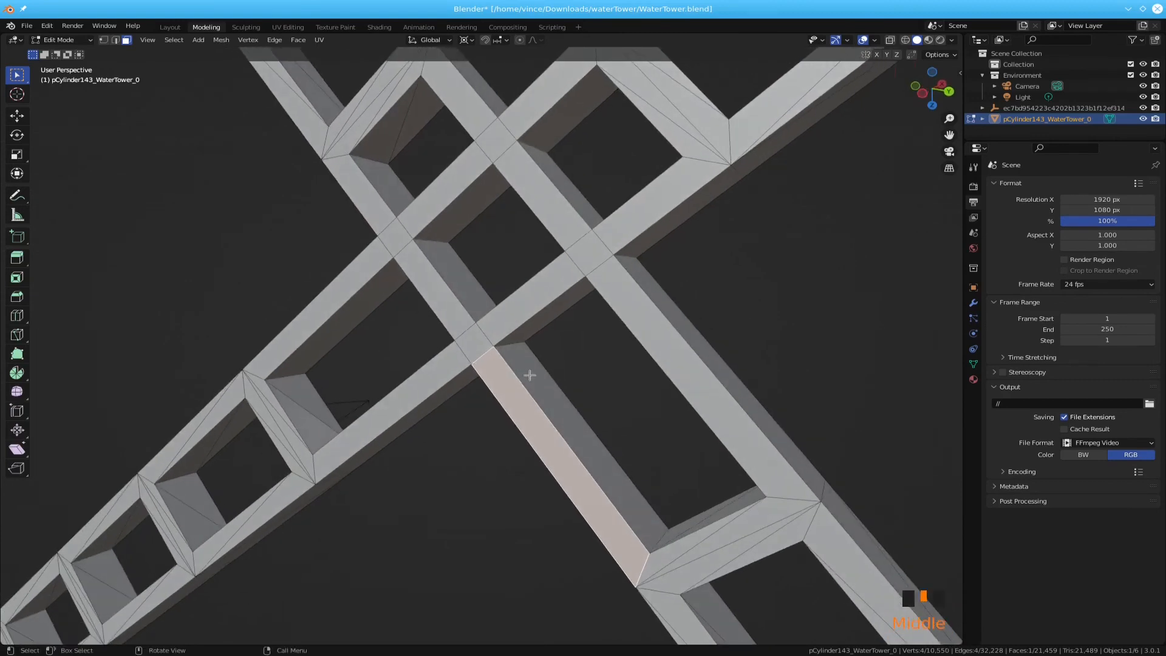
{"action": "left_click", "coordinate": [527, 372]}
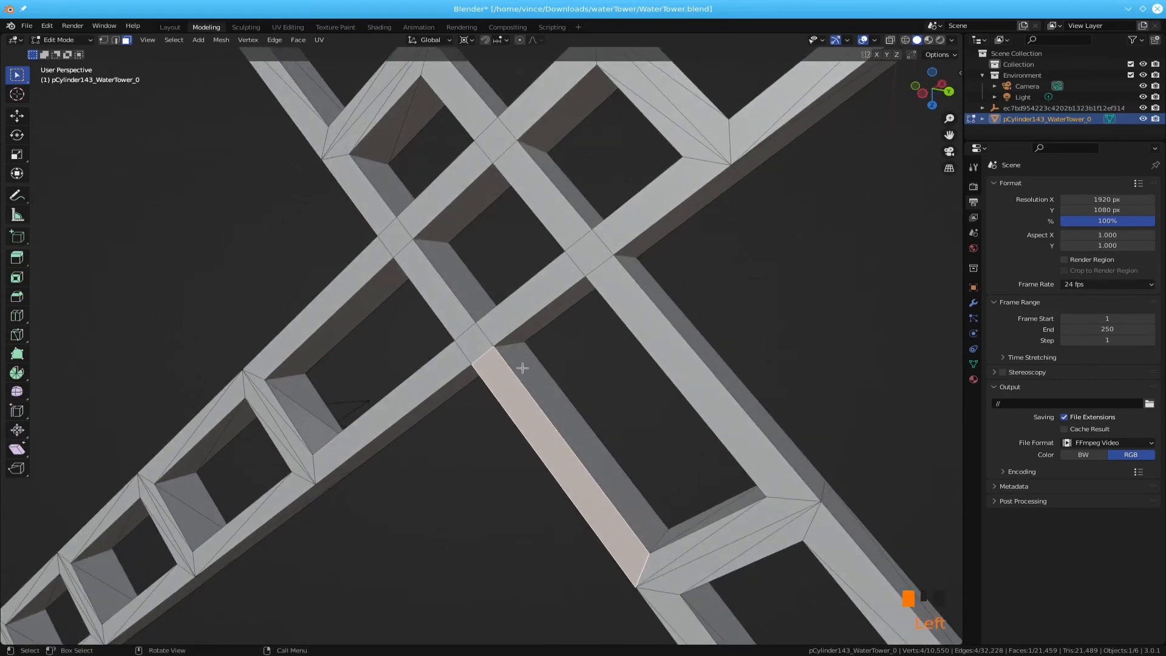
{"action": "left_click", "coordinate": [536, 319]}
{"action": "left_click", "coordinate": [466, 376]}
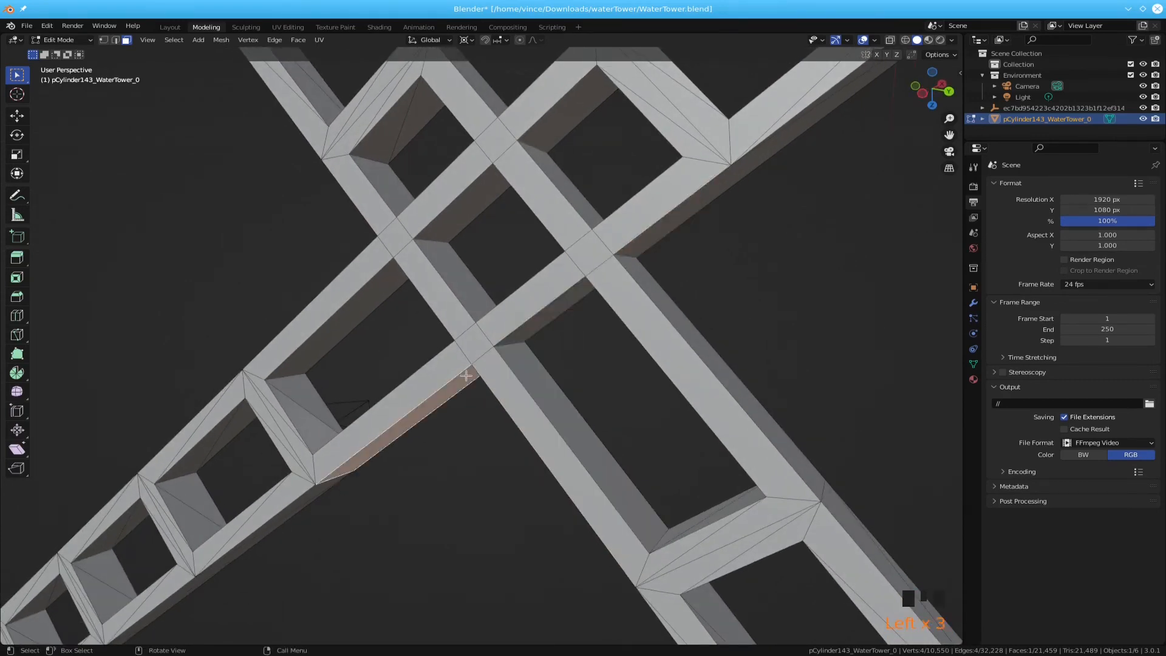
{"action": "left_click", "coordinate": [470, 290]}
{"action": "mouse_move", "coordinate": [484, 313]}
{"action": "middle_mouse_down"}
{"action": "mouse_move", "coordinate": [526, 317]}
{"action": "mouse_move", "coordinate": [505, 319]}
{"action": "middle_mouse_up"}
{"action": "left_click", "coordinate": [460, 334]}
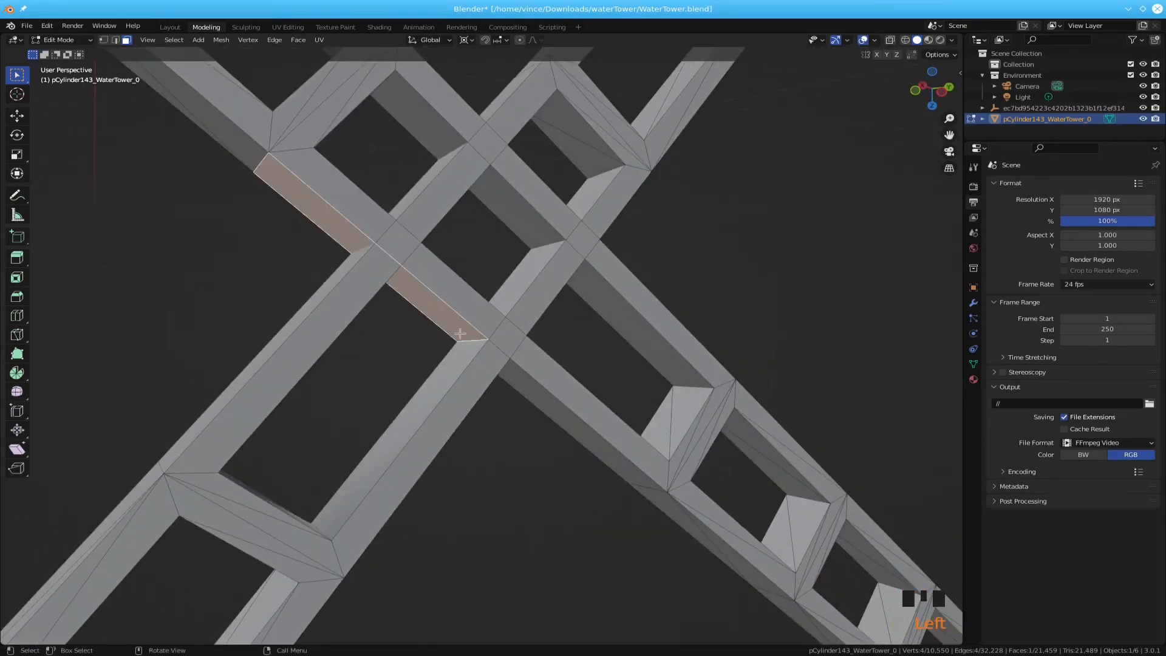
{"action": "left_click", "coordinate": [462, 357]}
{"action": "scroll", "coordinate": [521, 406], "scroll_direction": "down", "scroll_amount": 3}
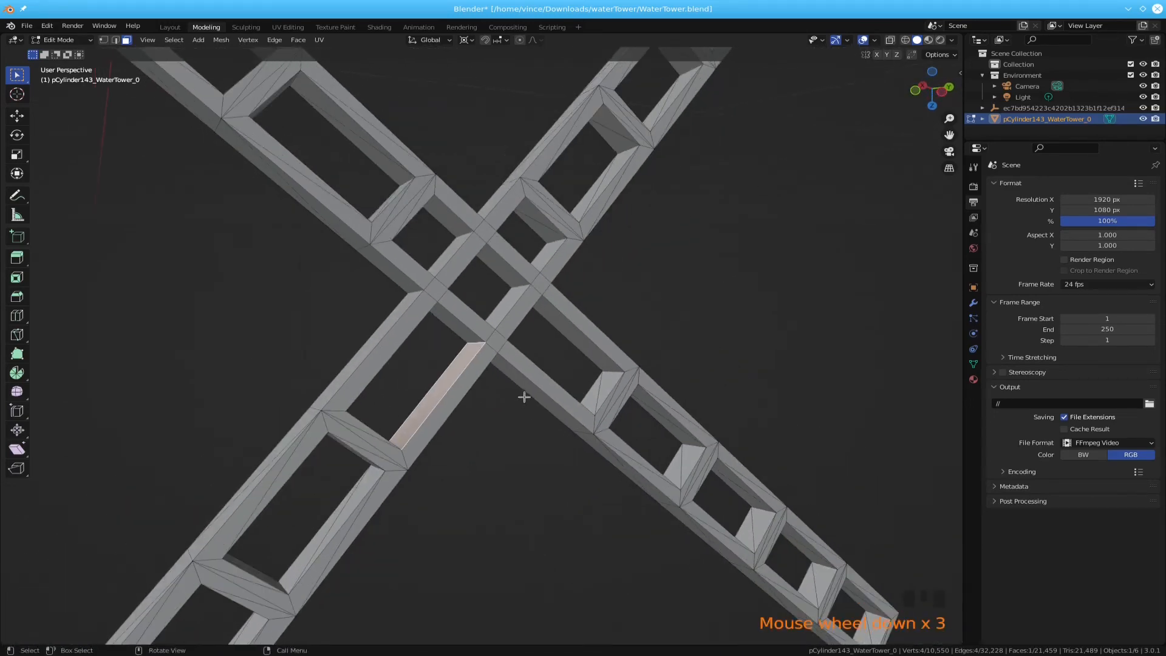
From the brace's opposite side, box-select the faces around the right and lower crossings to inspect them, and clear the selection.
{"action": "middle_click_drag", "start_coordinate": [525, 396], "coordinate": [206, 367]}
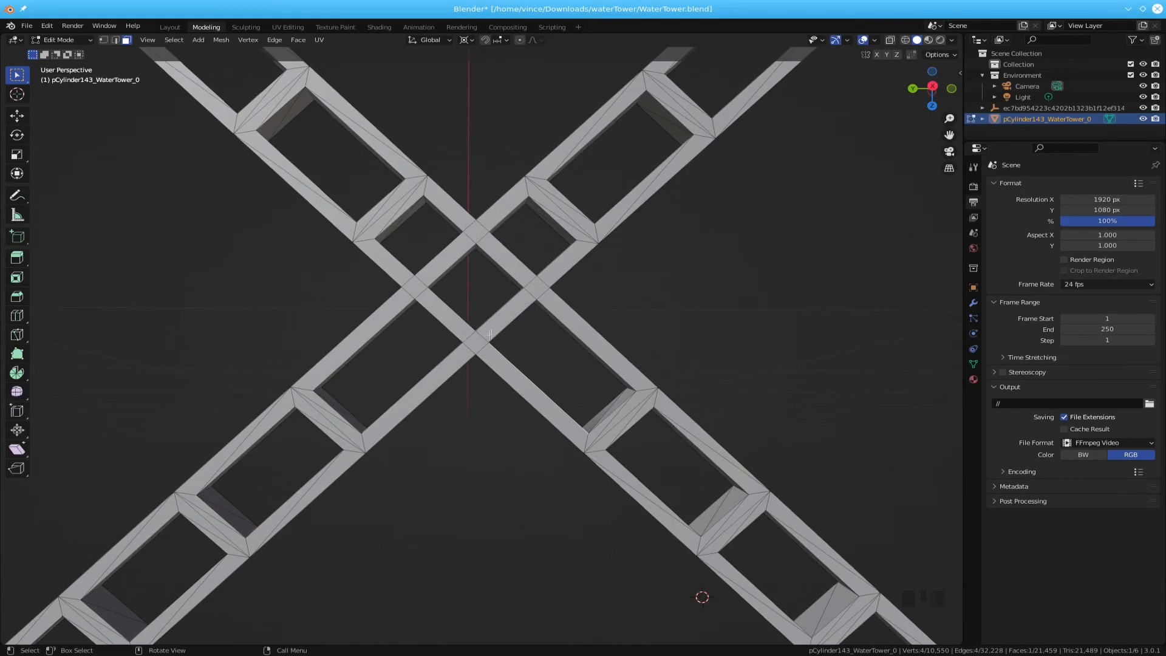
{"action": "middle_click_drag", "start_coordinate": [490, 334], "coordinate": [479, 375], "text": "shift"}
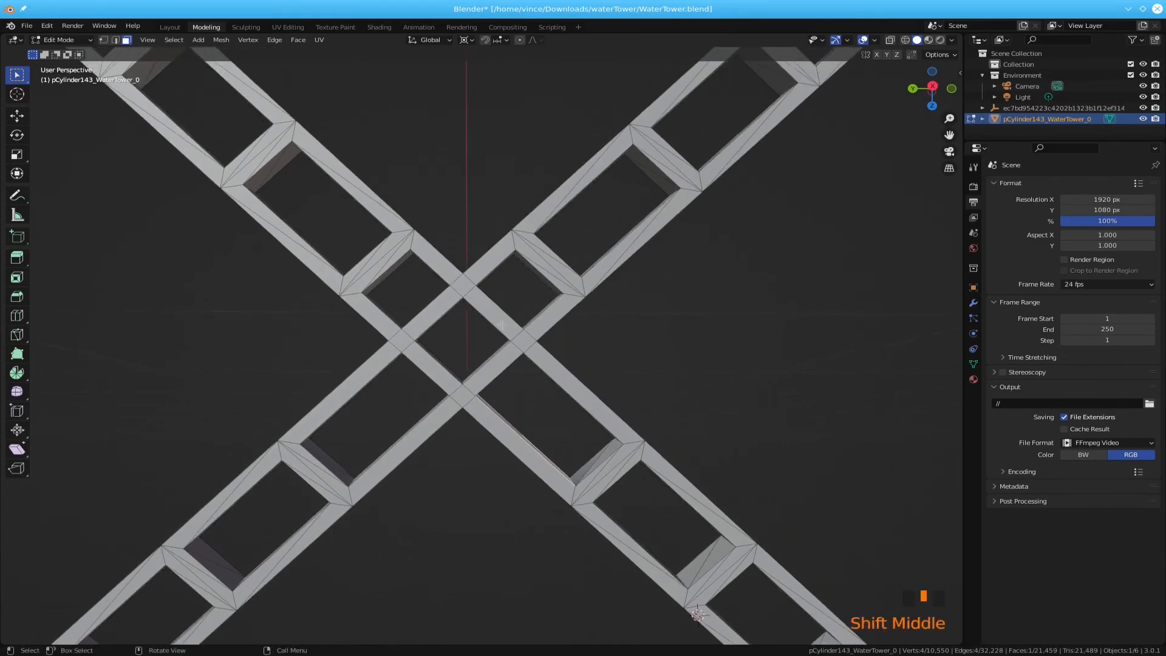
{"action": "left_click_drag", "start_coordinate": [506, 310], "coordinate": [562, 370]}
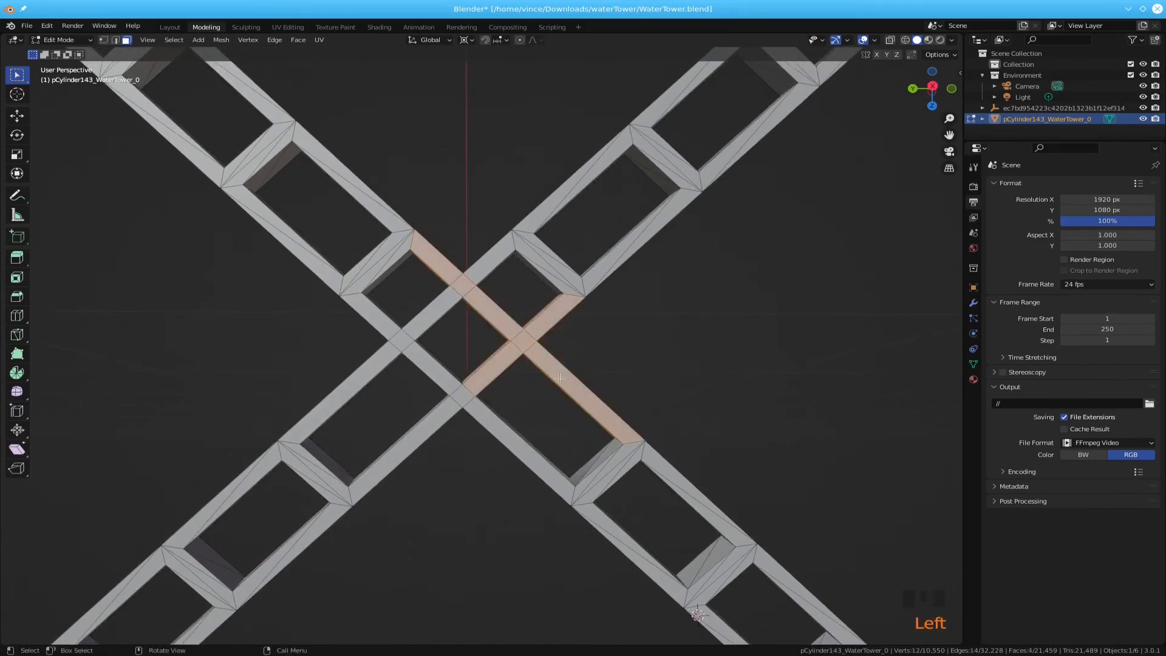
{"action": "left_click_drag", "start_coordinate": [392, 317], "coordinate": [508, 420]}
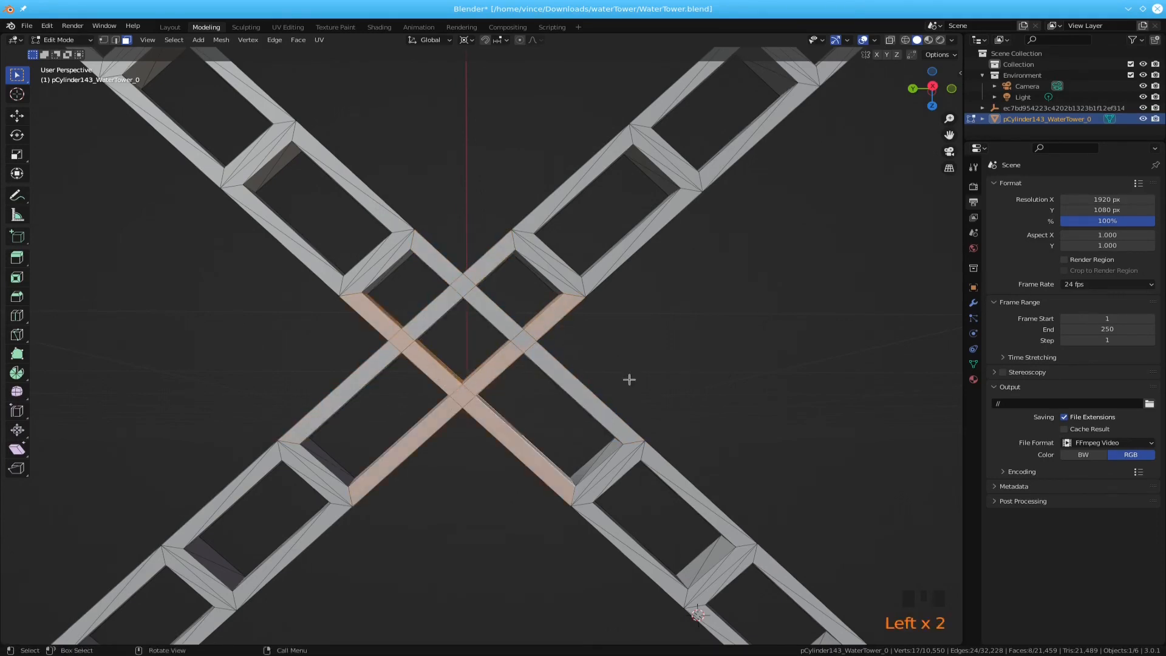
{"action": "left_click", "coordinate": [651, 320]}
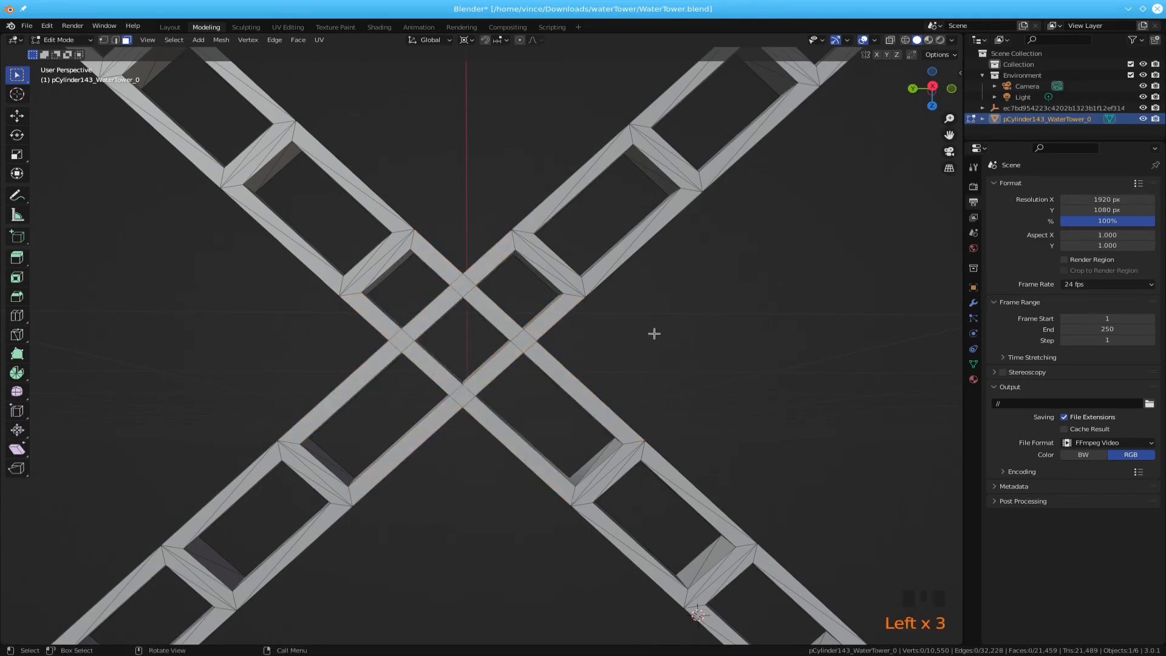